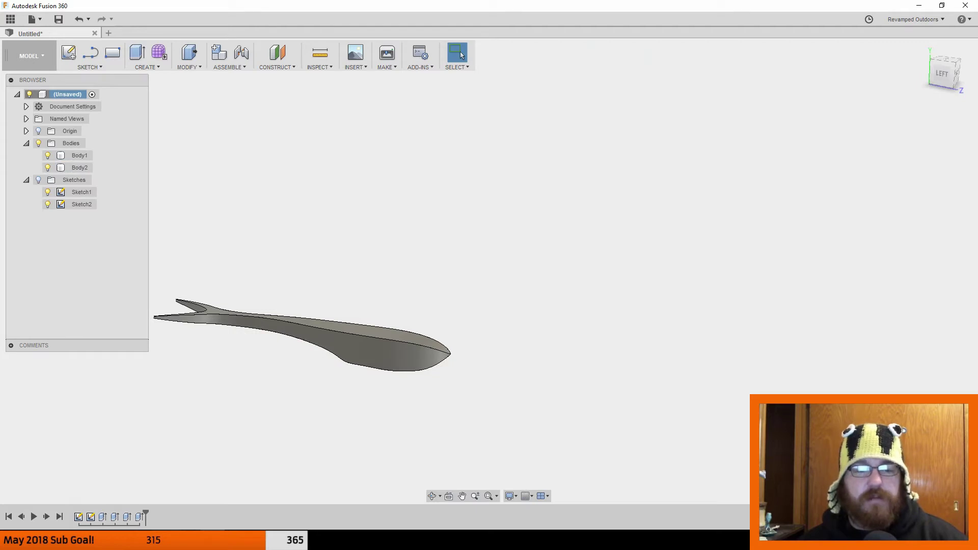
- Switch from the finished Fusion 360 fish body to Meshmixer's start screen
key("alt+Tab")
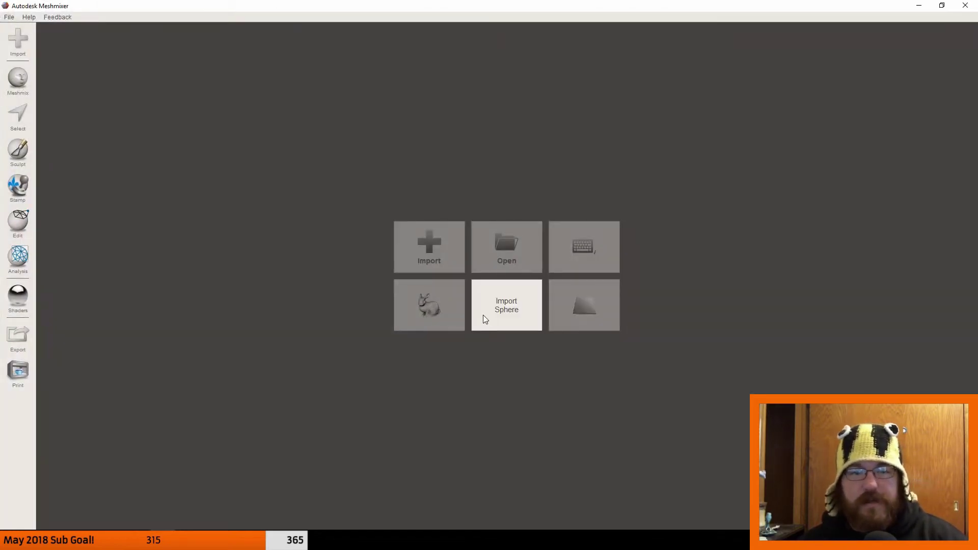
- Import swimbait_attempt_95_rough_blank.stl from the Swim_baits folder and orbit around it
left_click(429, 246)
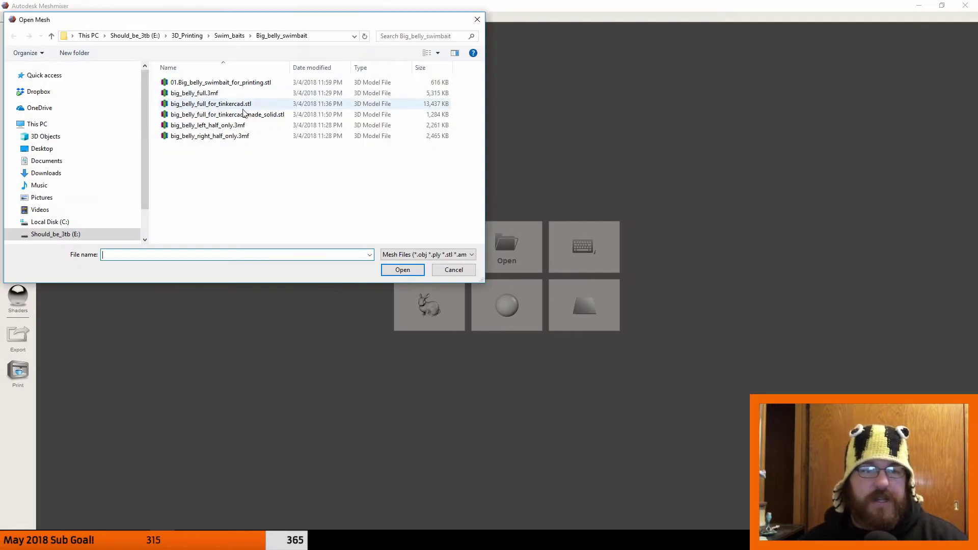
left_click(230, 36)
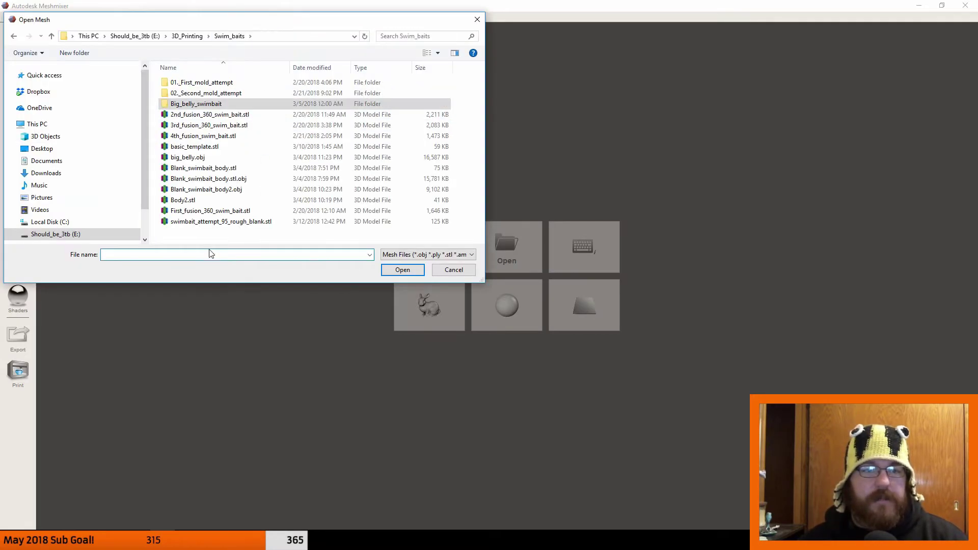
double_click(289, 221)
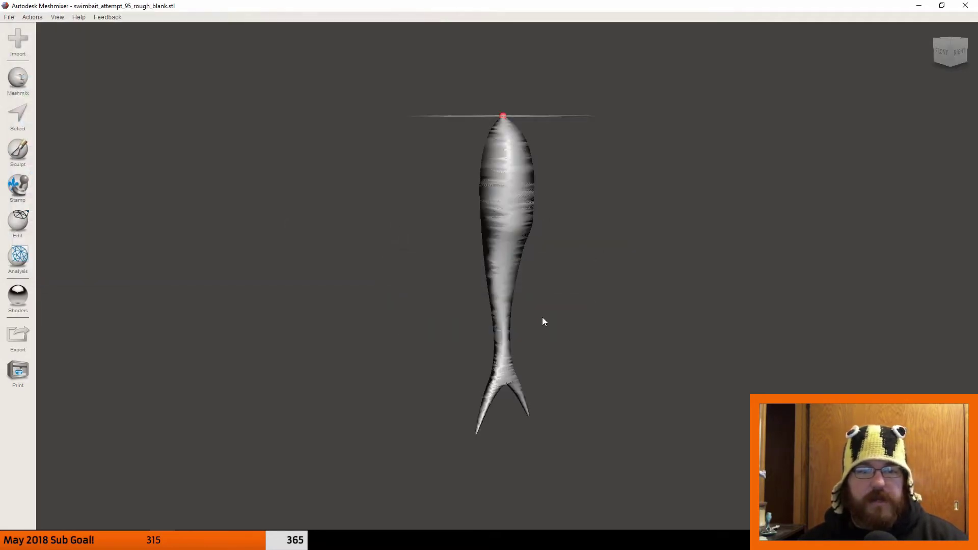
right_click_drag(406, 251, 549, 272)
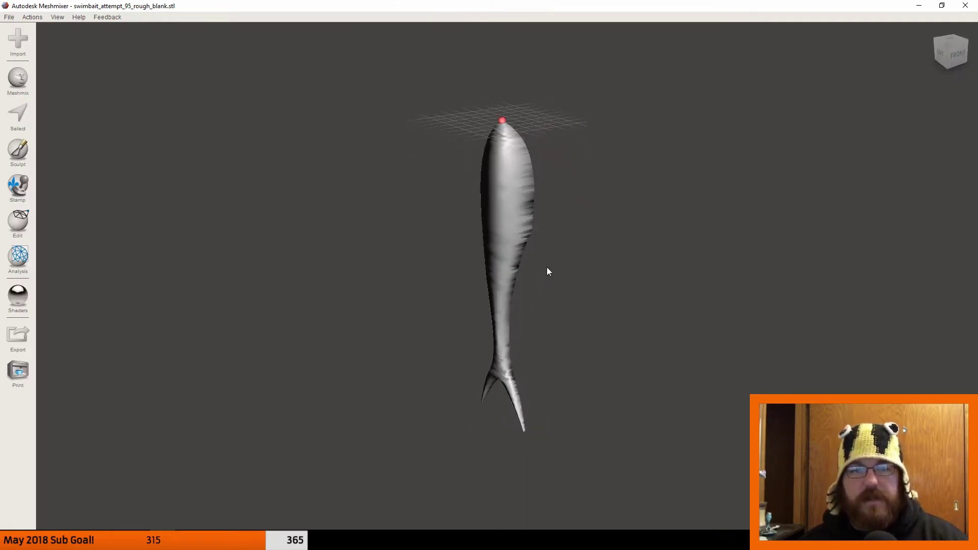
- Start Make Solid on the fish with mesh density 270 and the Accurate solid type
left_click(19, 229)
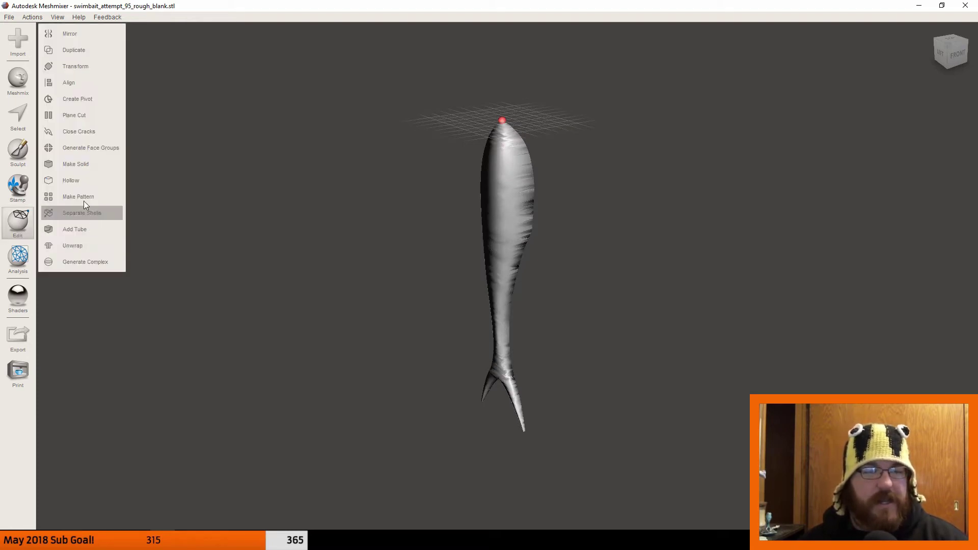
left_click(81, 164)
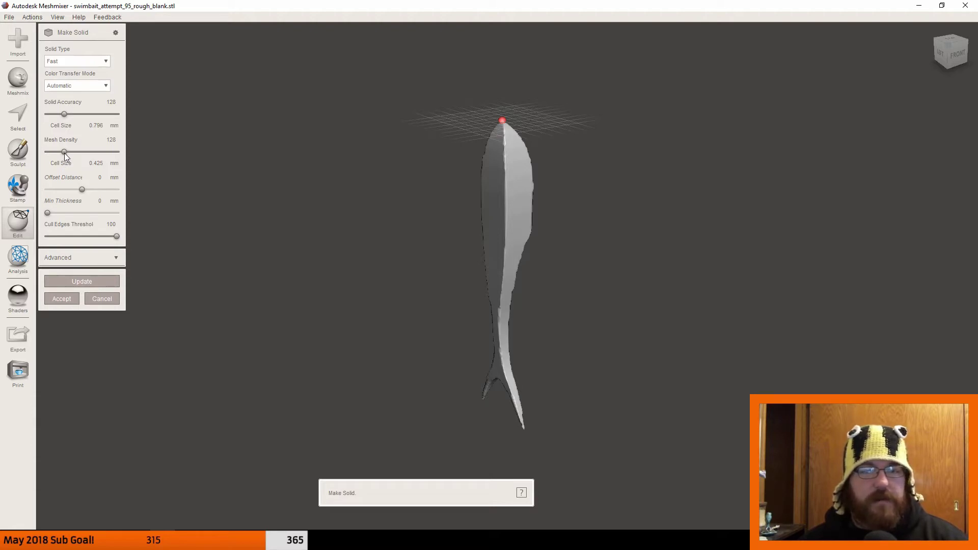
left_click_drag(65, 153, 84, 156)
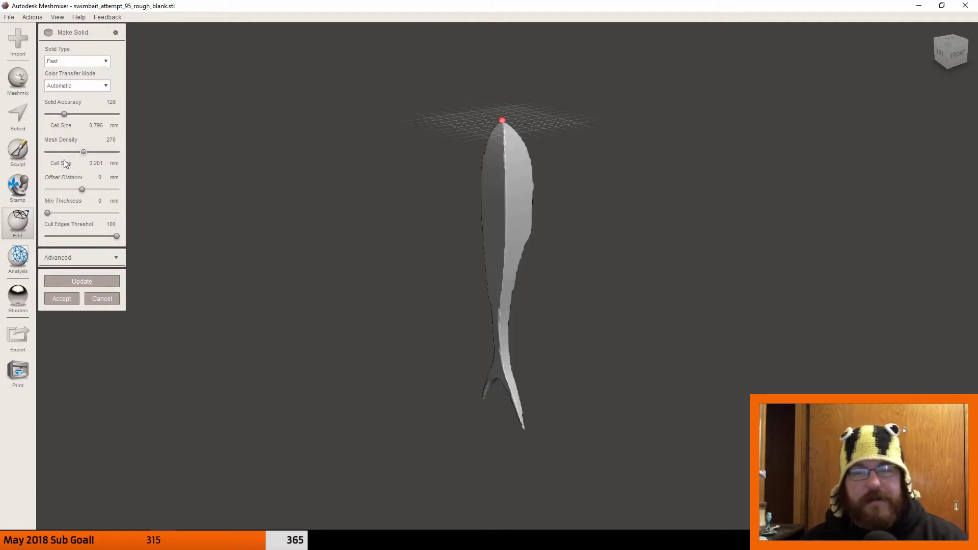
left_click(77, 61)
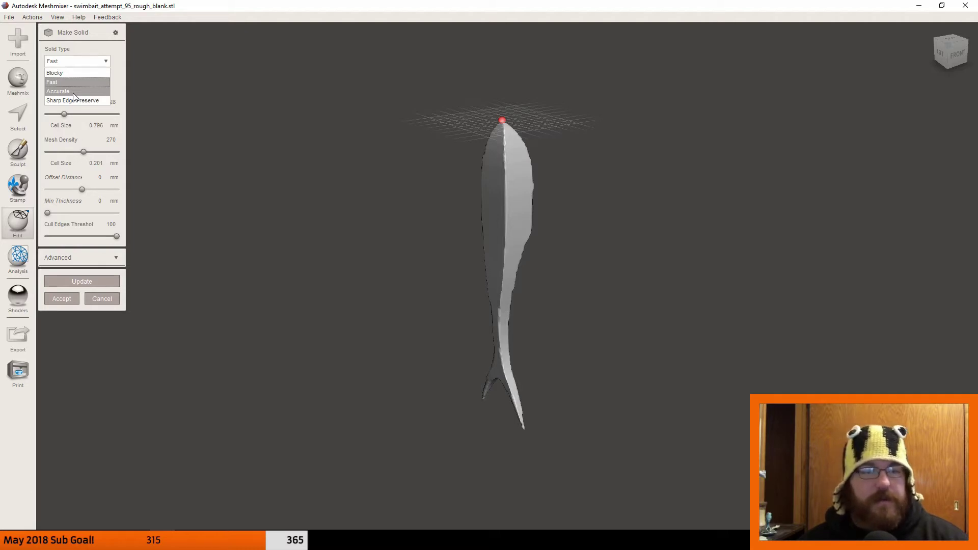
left_click(65, 92)
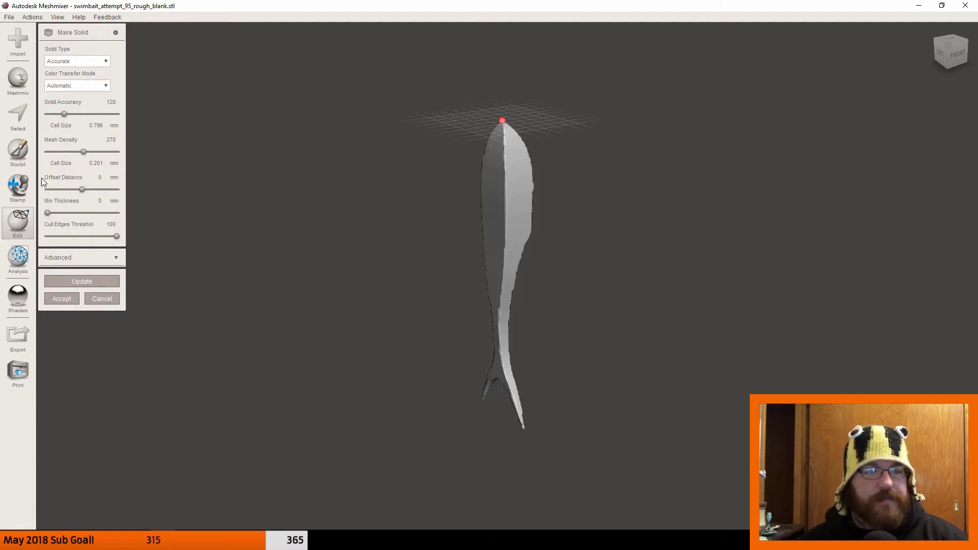
- Update the Accurate solid preview, then orbit and zoom around the fish to inspect it
left_click(80, 281)
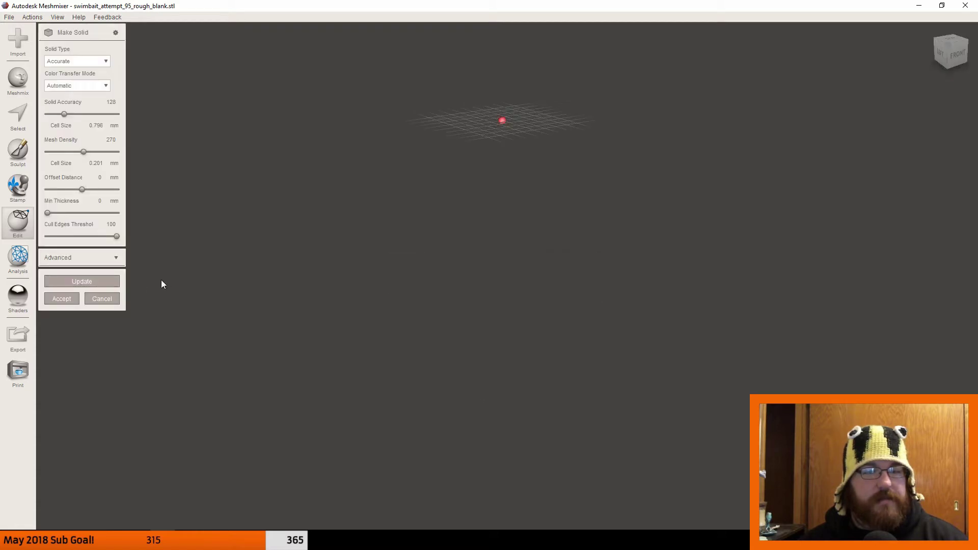
right_click_drag(318, 281, 425, 97)
scroll(499, 264, "up", 3)
scroll(499, 295, "down", 3)
scroll(500, 209, "up", 3)
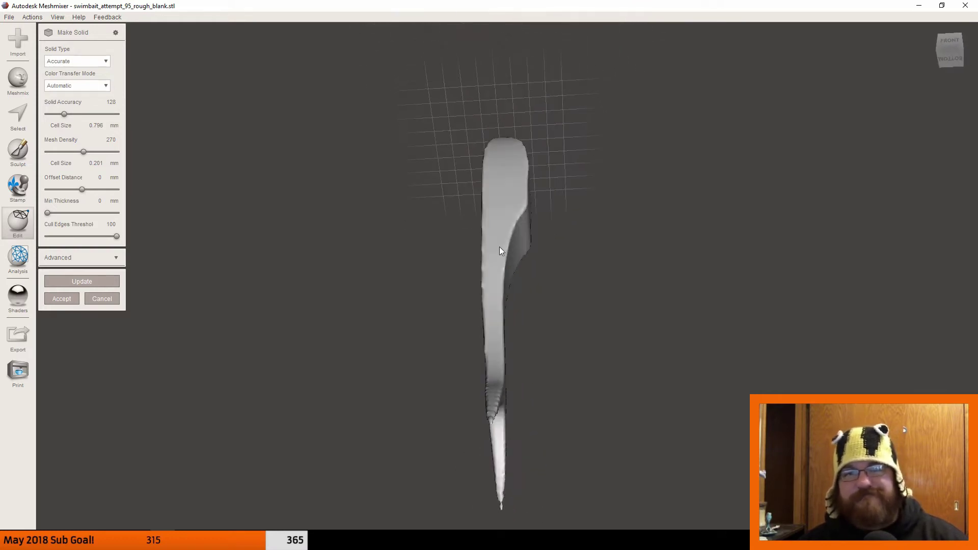
right_click_drag(499, 247, 530, 321)
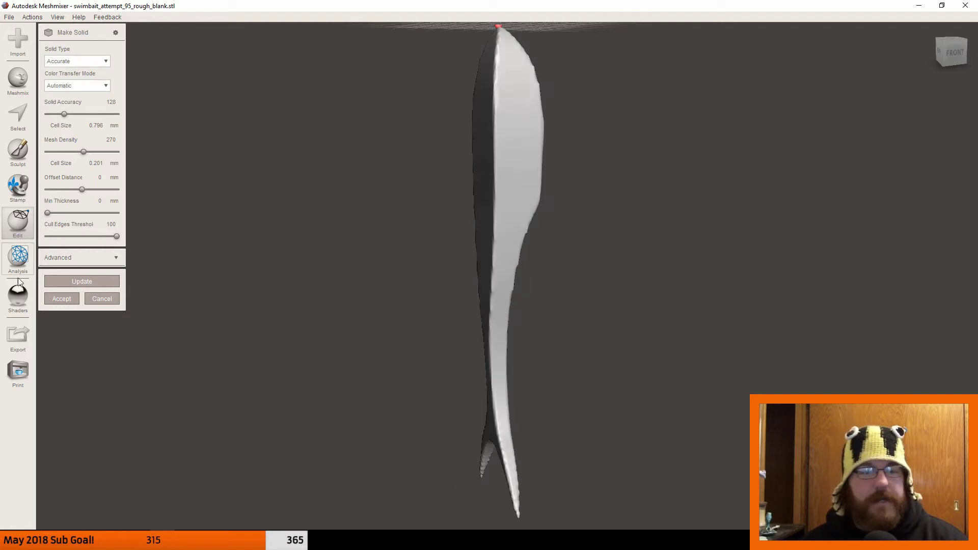
- Accept the solid and delete the original rough mesh from the object list
left_click(61, 299)
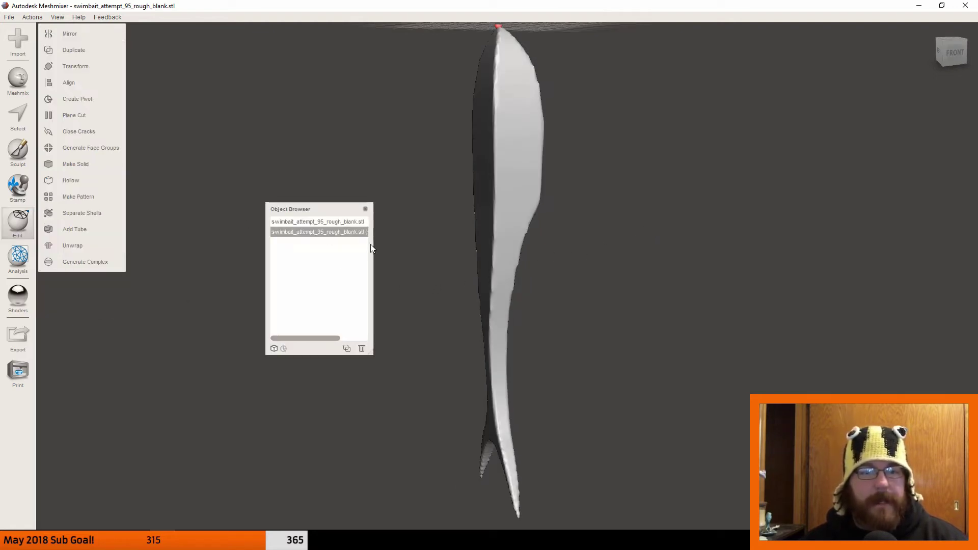
left_click_drag(373, 354, 443, 397)
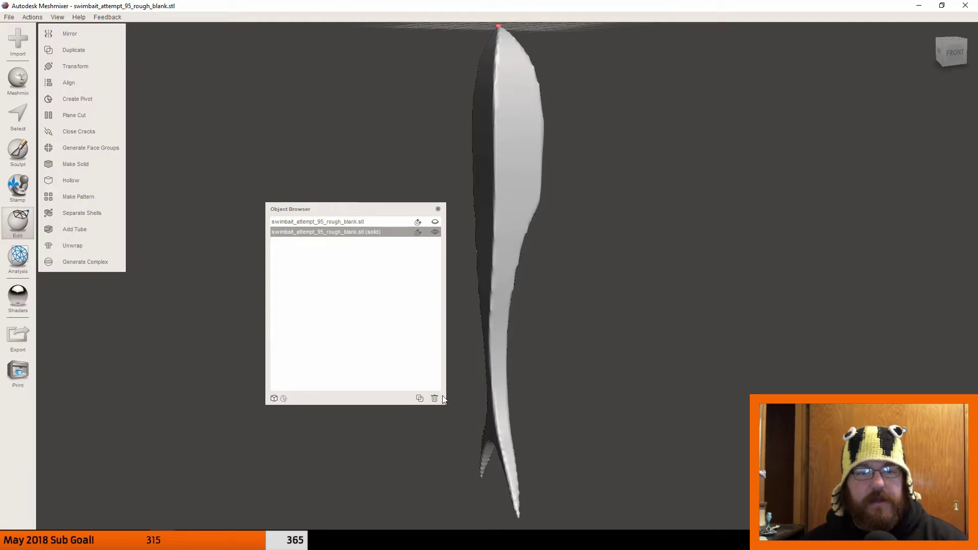
left_click(359, 222)
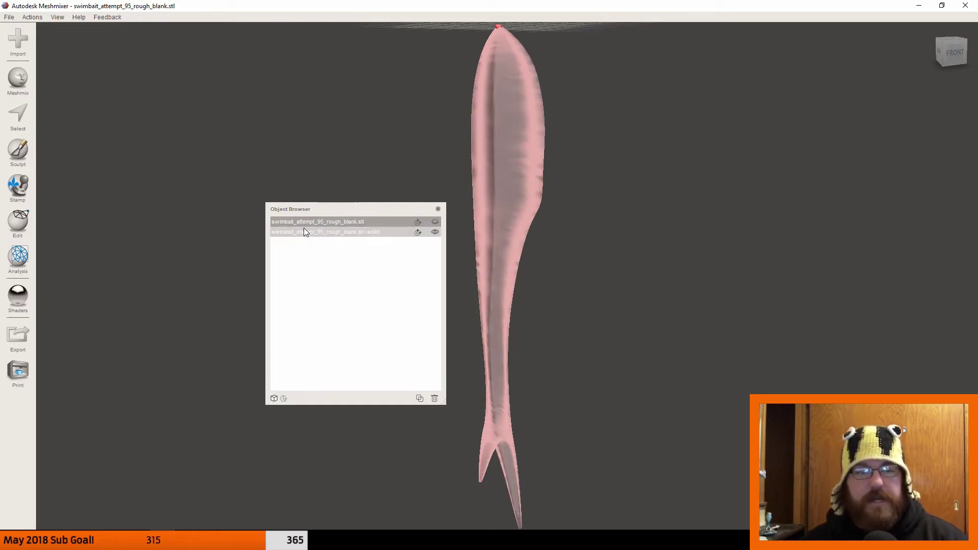
left_click(435, 221)
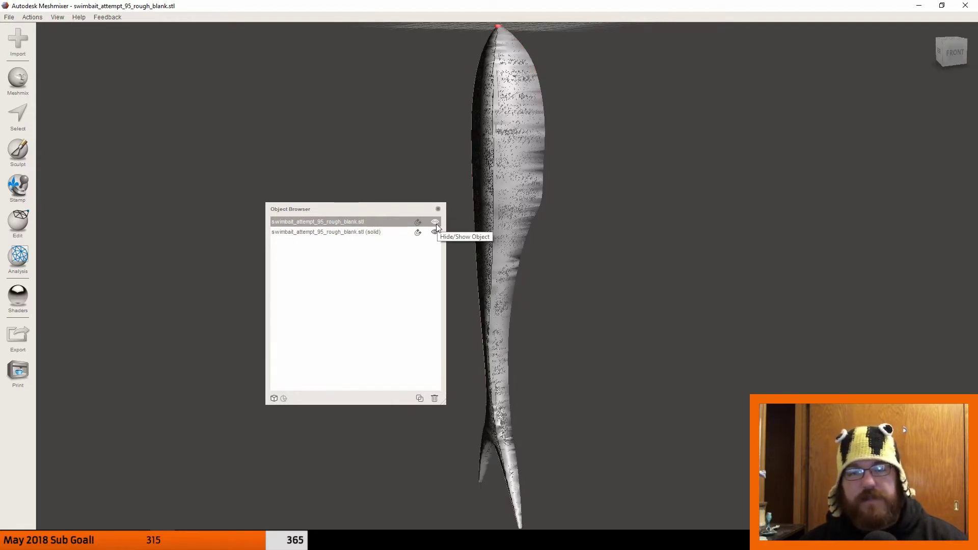
left_click(357, 233, "shift")
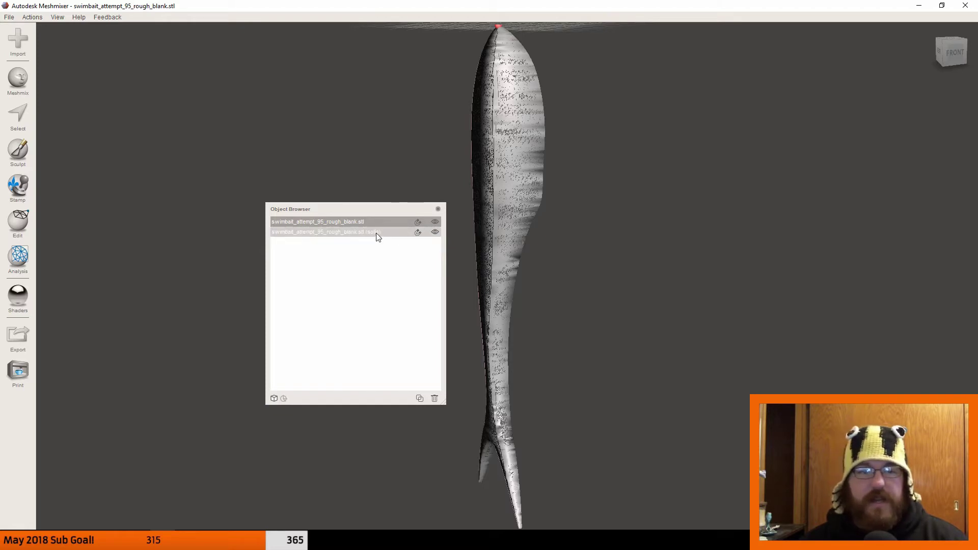
left_click(435, 223)
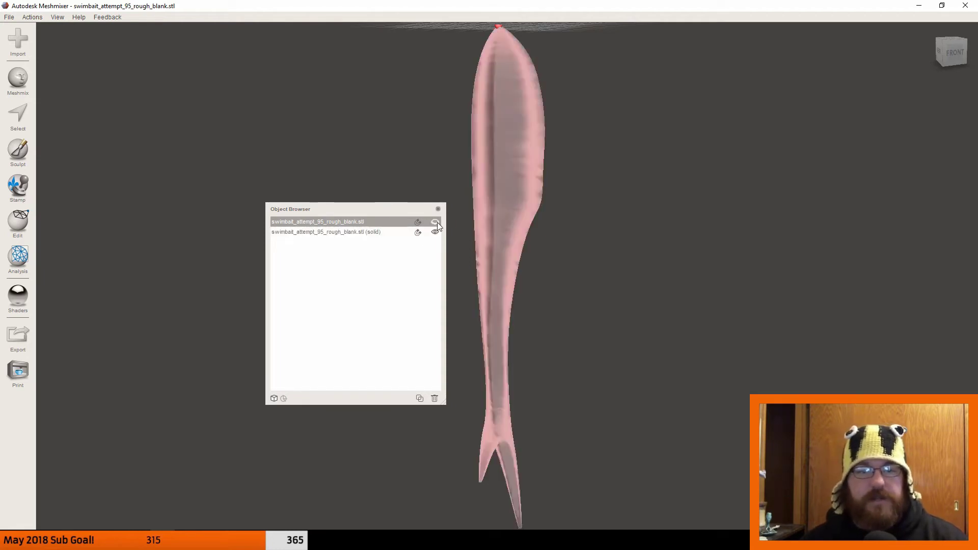
left_click(436, 223)
left_click(434, 223)
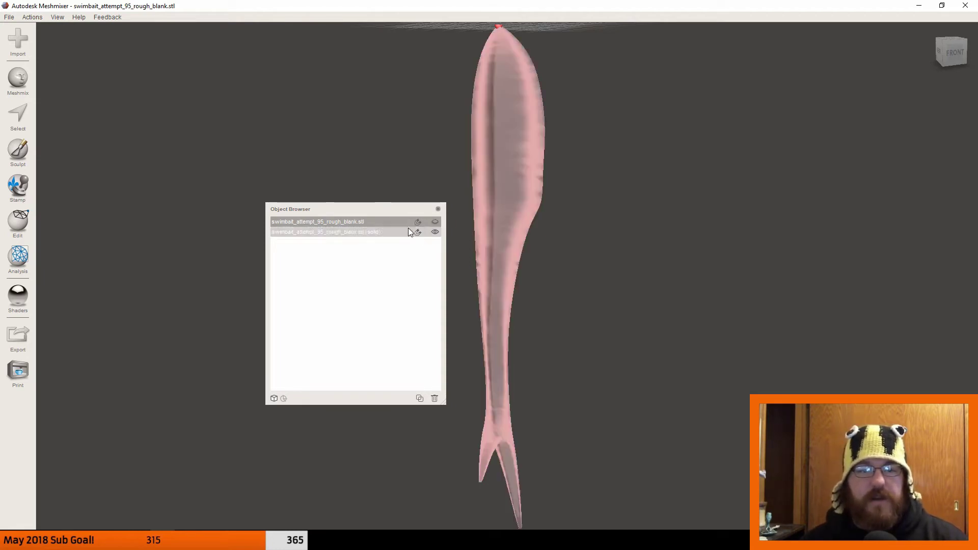
left_click(435, 399)
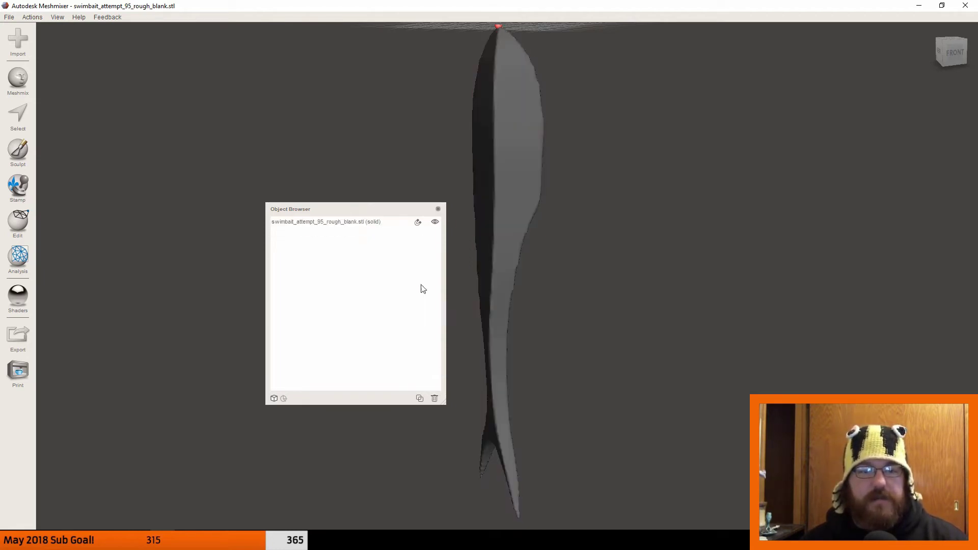
- Toggle the remaining solid fish's visibility to check it, then close the object list
left_click(390, 222)
left_click(434, 223)
left_click(434, 223)
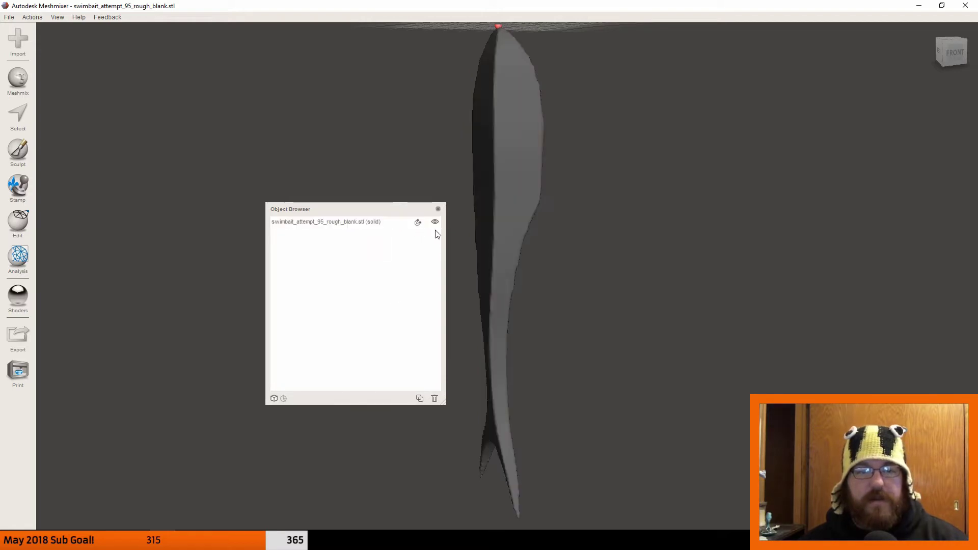
left_click(439, 209)
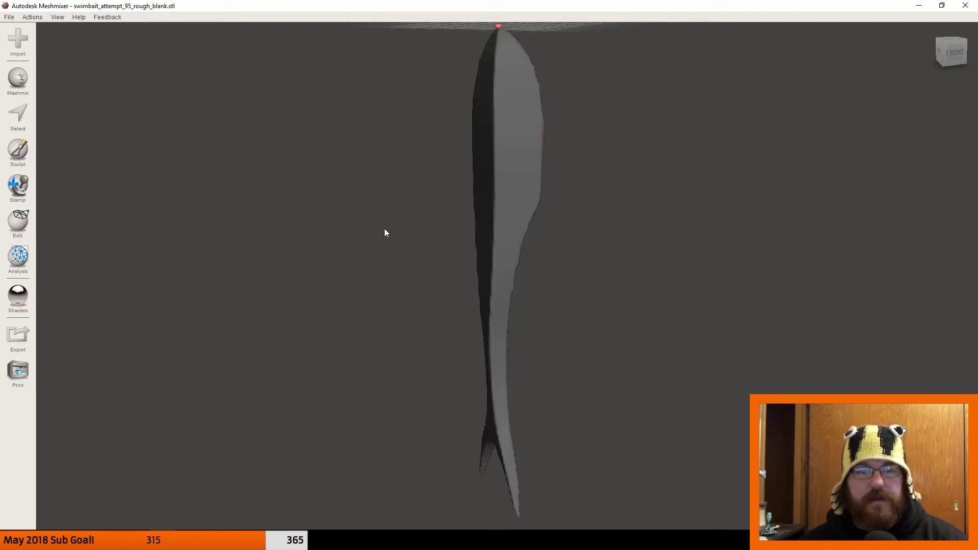
right_click_drag(384, 231, 611, 221)
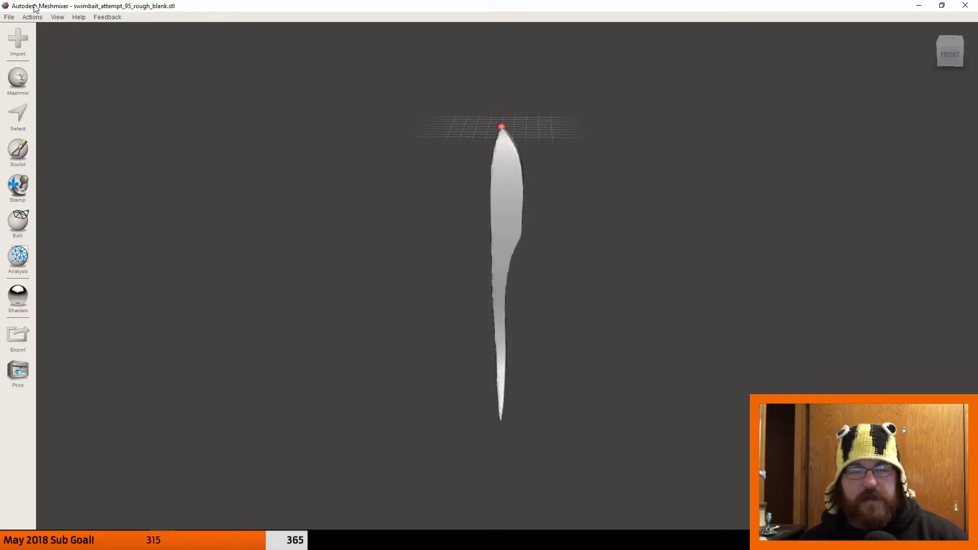
left_click(10, 17)
- Open the Export Mesh dialog and move up to the Swim_baits folder
left_click(31, 159)
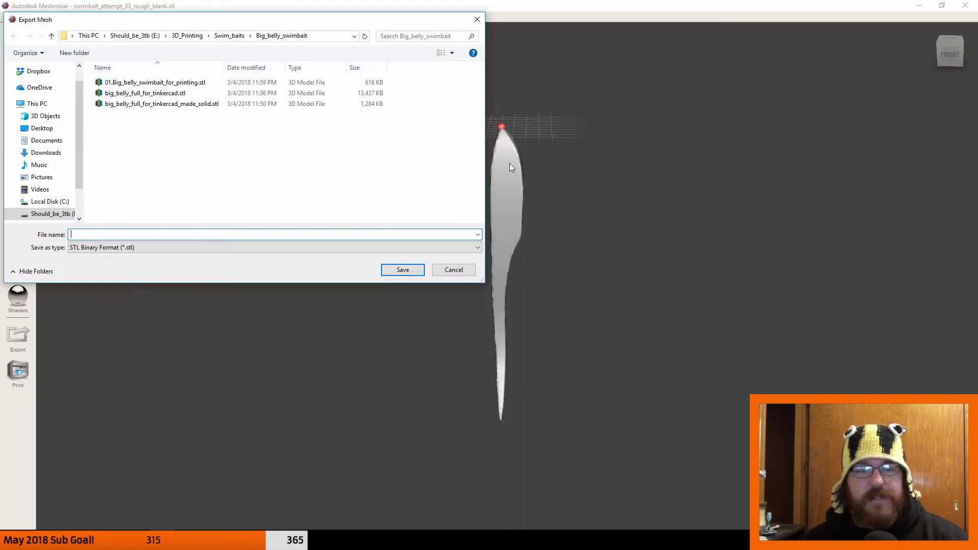
left_click(364, 248)
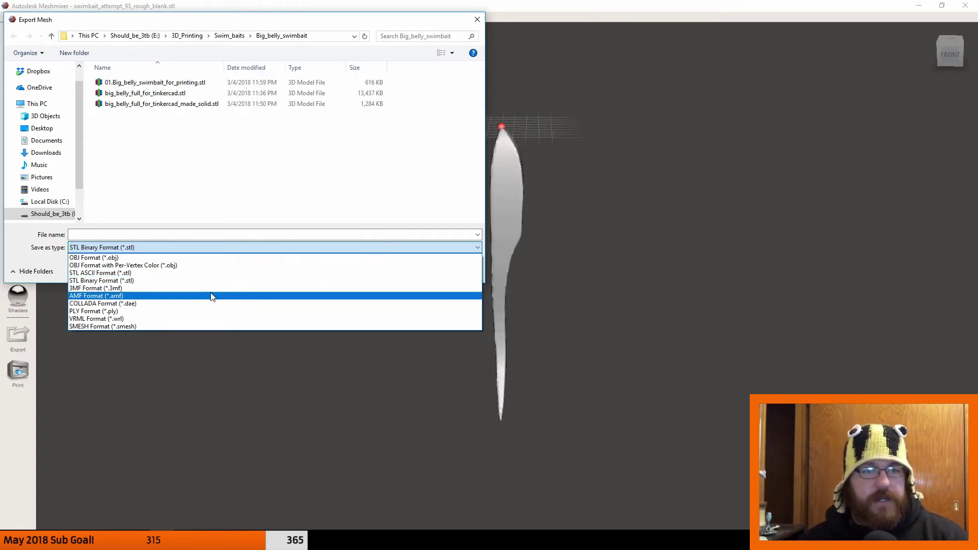
left_click(280, 170)
left_click(229, 36)
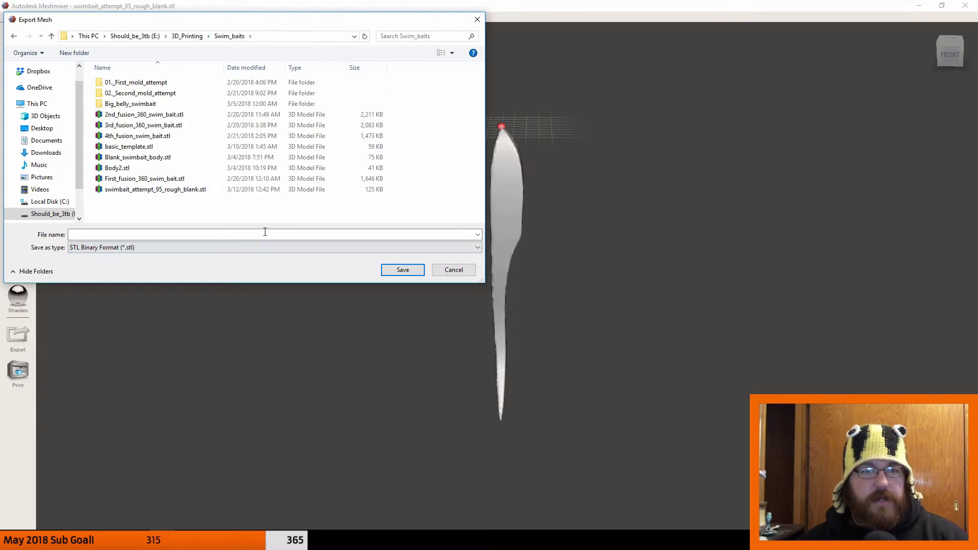
- Create a YouTube_Swimbait folder in Swim_baits and open it
right_click(434, 158)
mouse_move(466, 254)
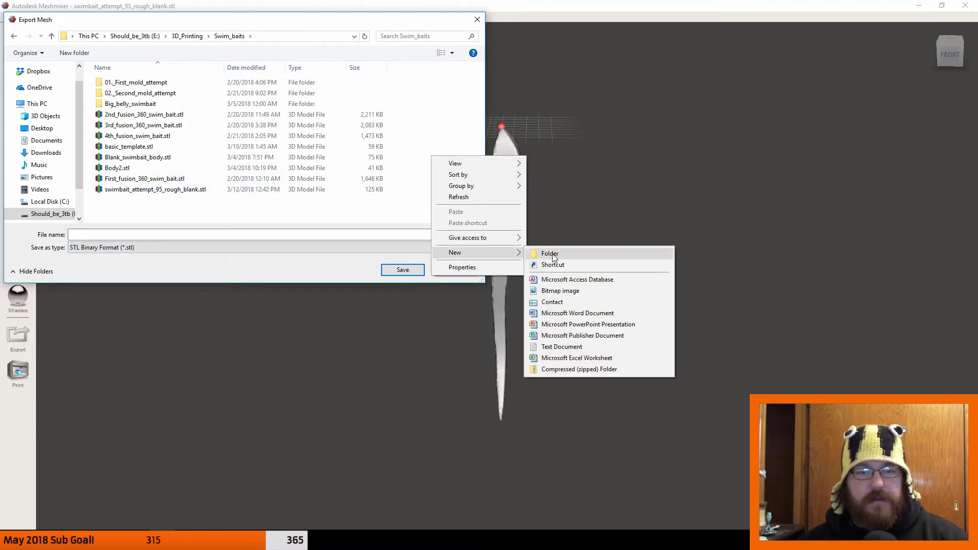
left_click(545, 254)
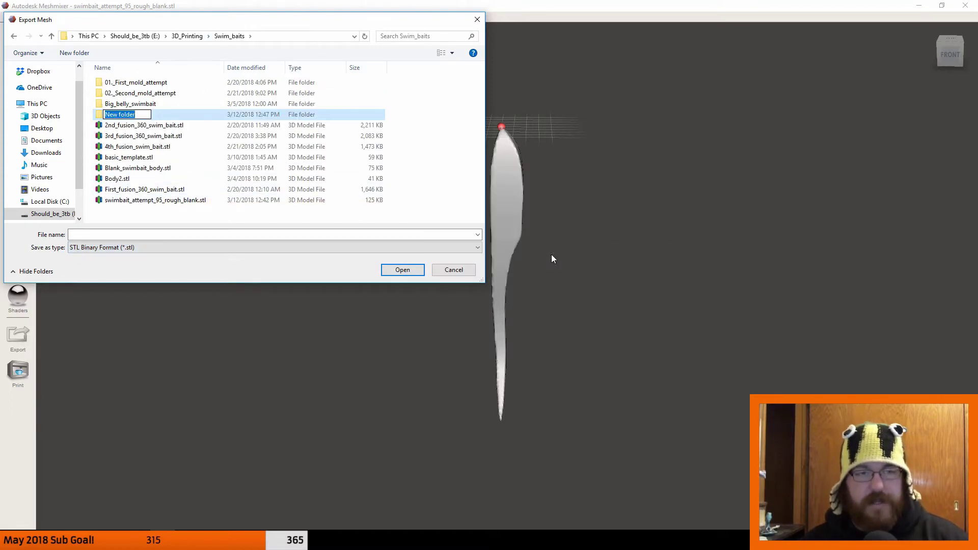
type("Youtub")
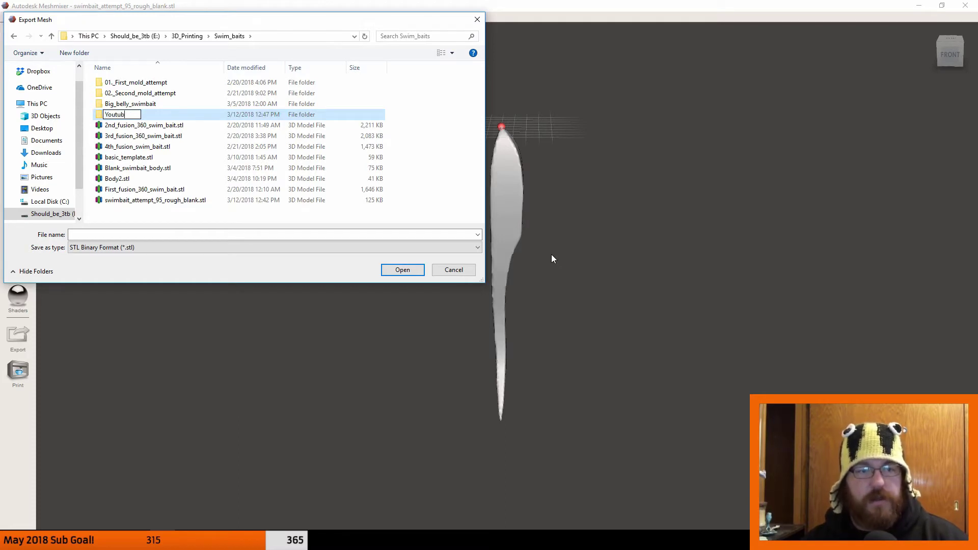
key("BackSpace")
key("BackSpace")
key("BackSpace")
key("BackSpace")
type("uTube")
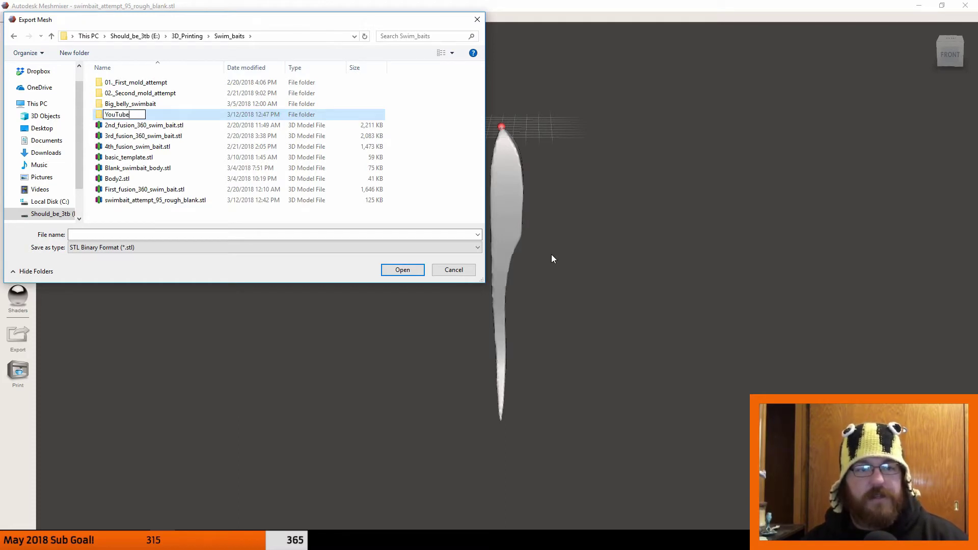
type("_Swimbait")
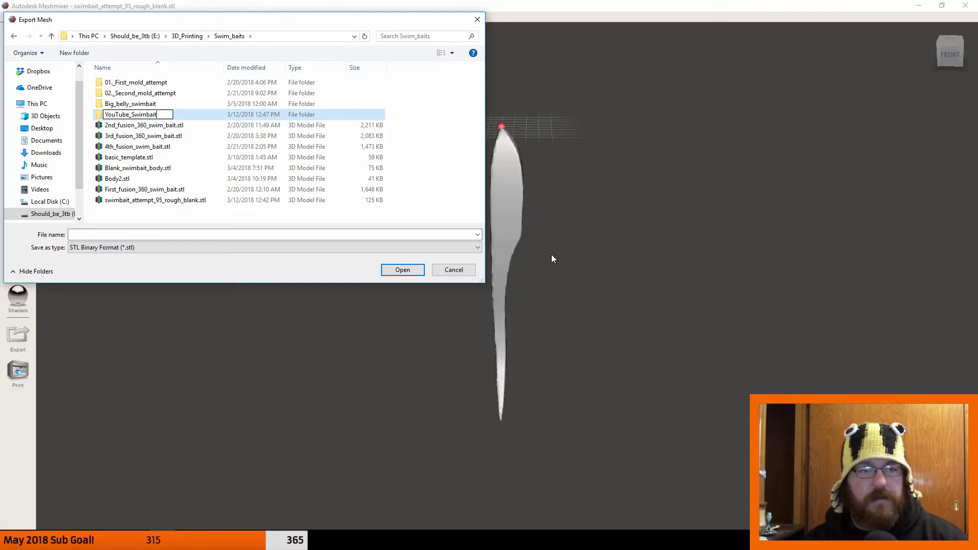
key("Return")
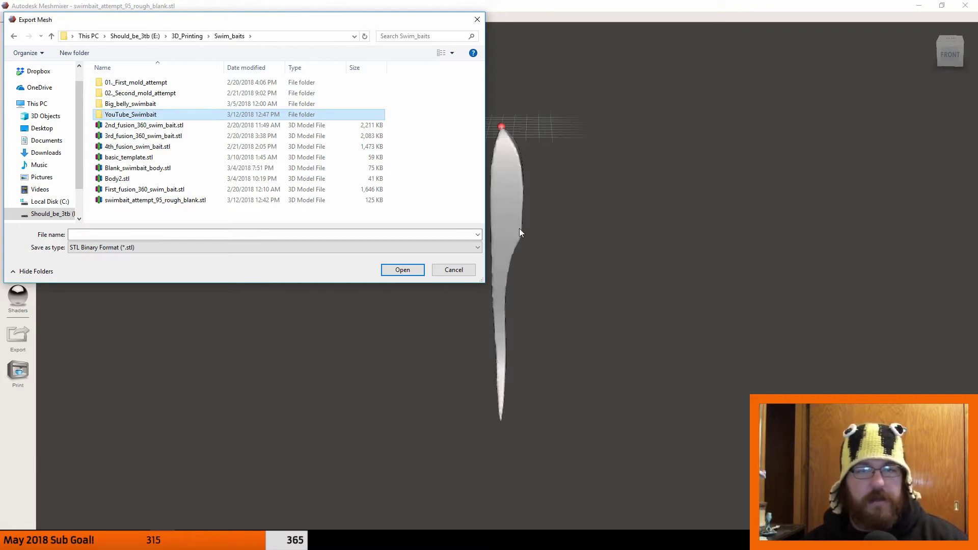
double_click(146, 115)
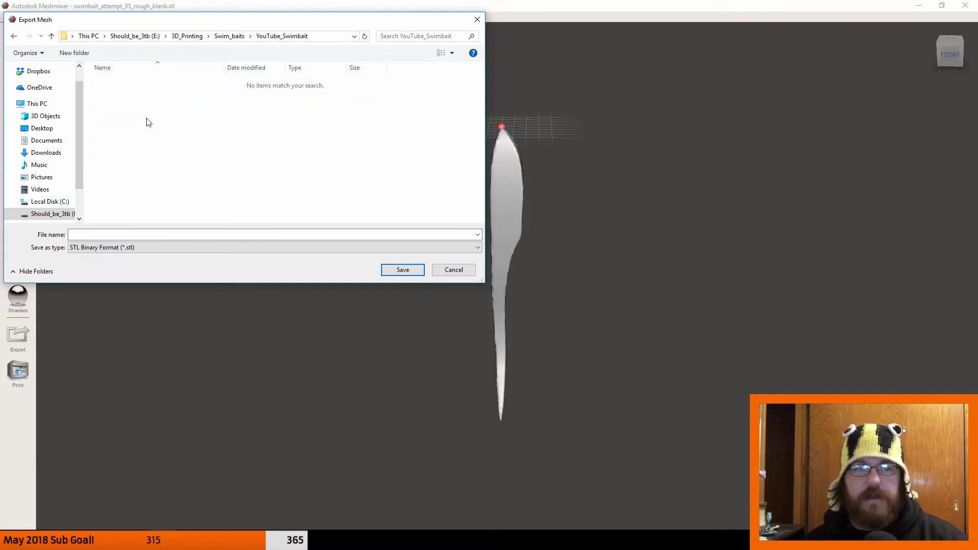
- Save the fish as youtube_swimbait in OBJ Format (*.obj) inside YouTube_Swimbait
right_click(232, 155)
left_click(177, 224)
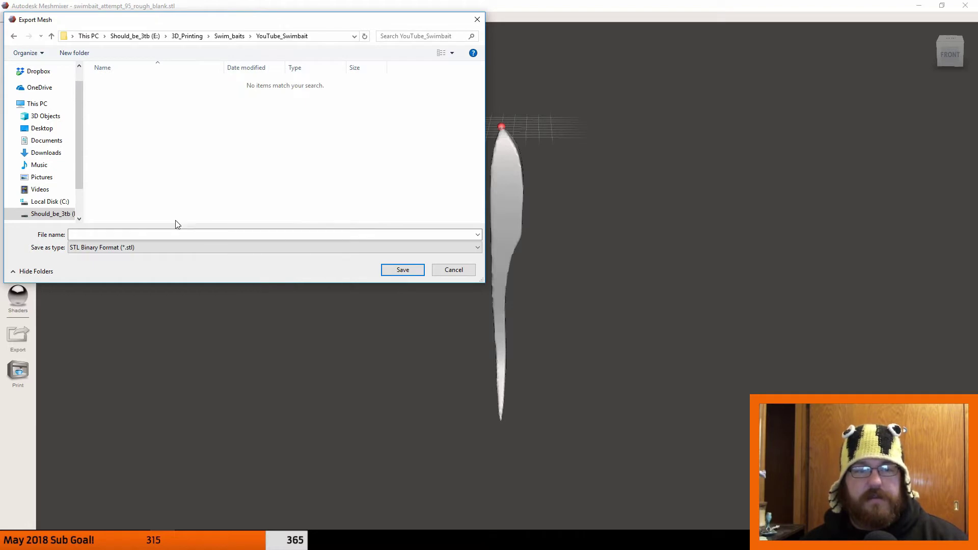
left_click(212, 249)
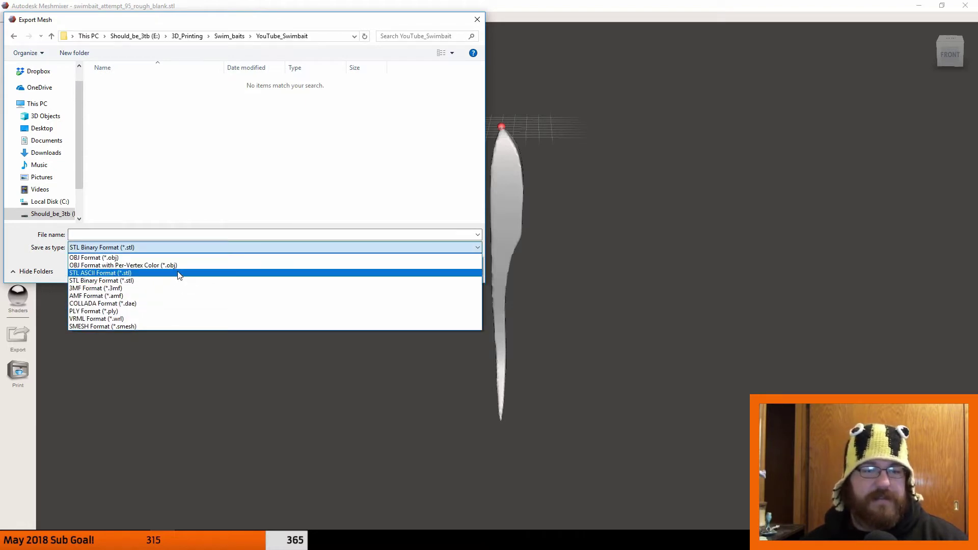
left_click(181, 258)
left_click(228, 236)
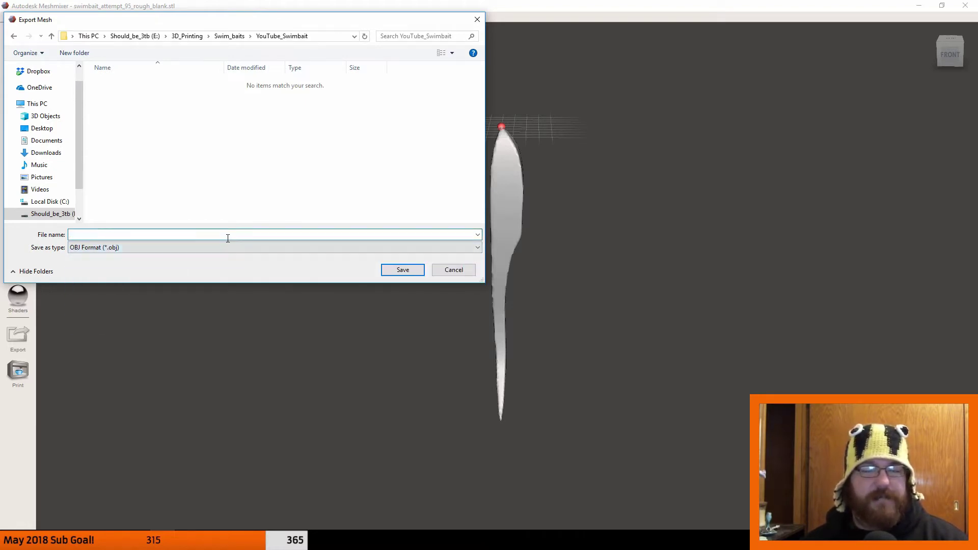
left_click(187, 248)
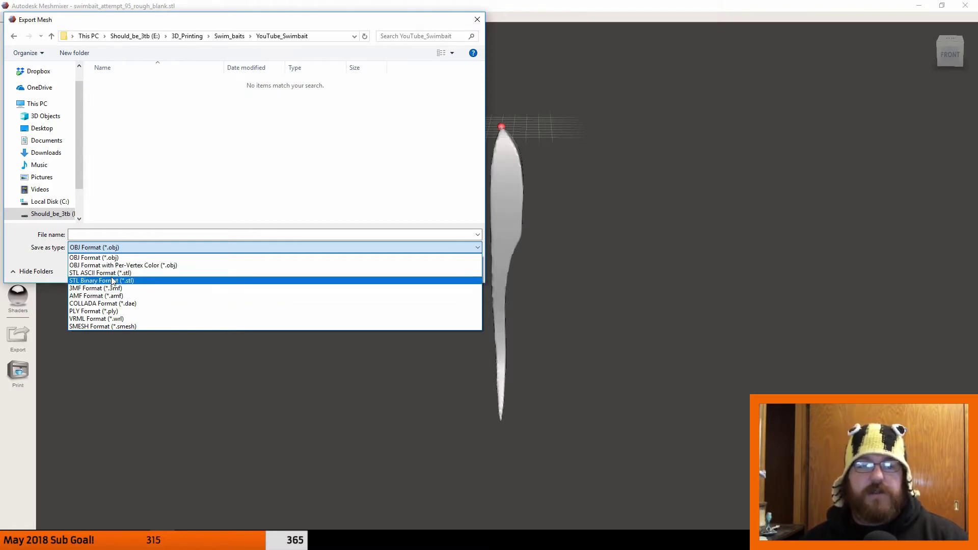
left_click(106, 261)
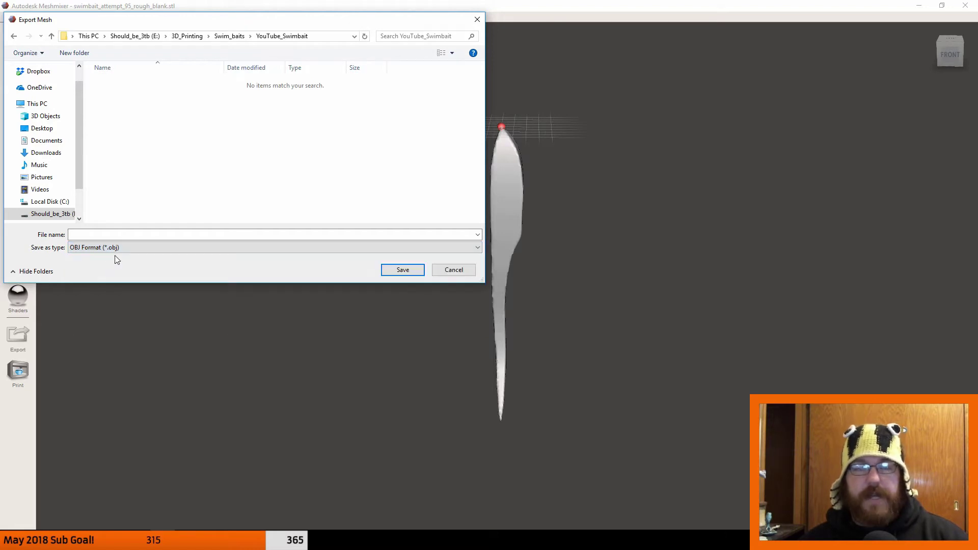
left_click(111, 234)
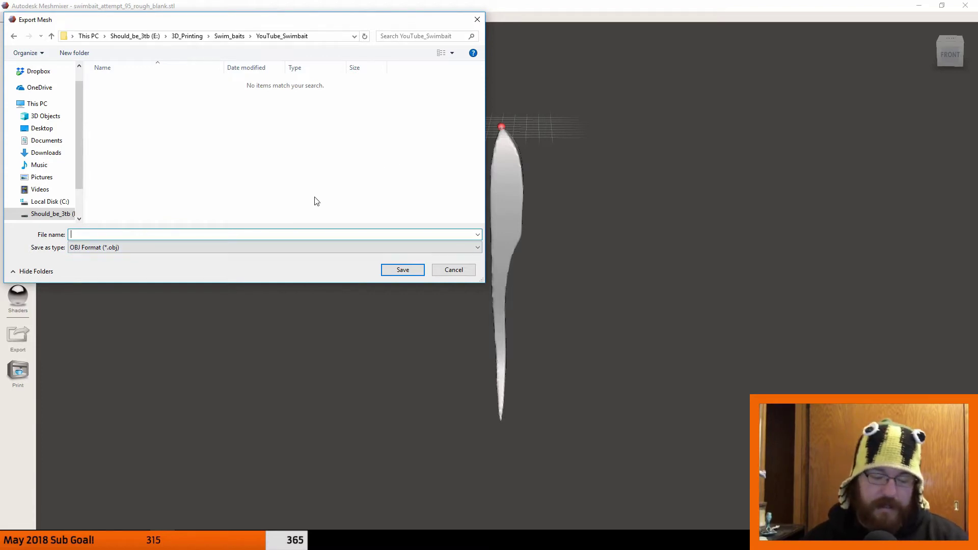
type("youtube_")
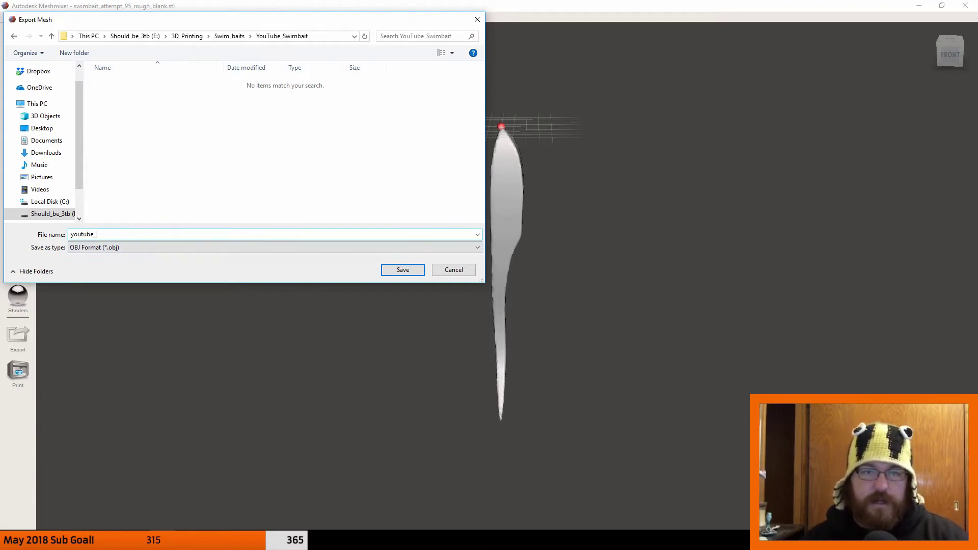
type("swimbait")
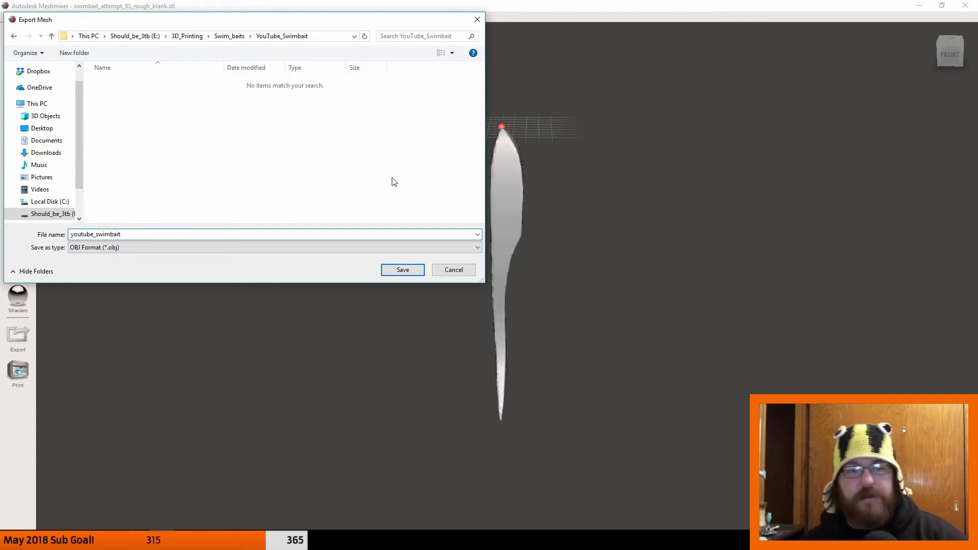
left_click(399, 270)
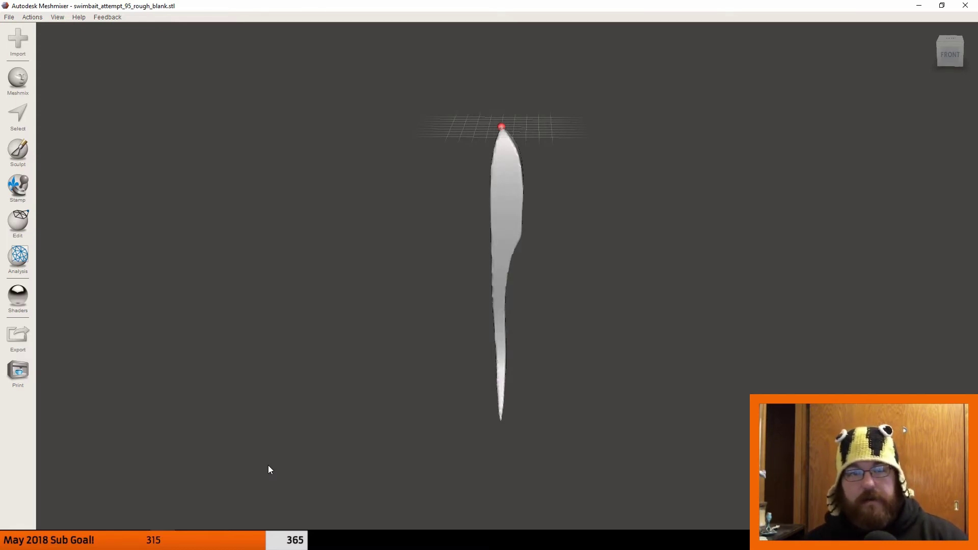
mouse_move(187, 542)
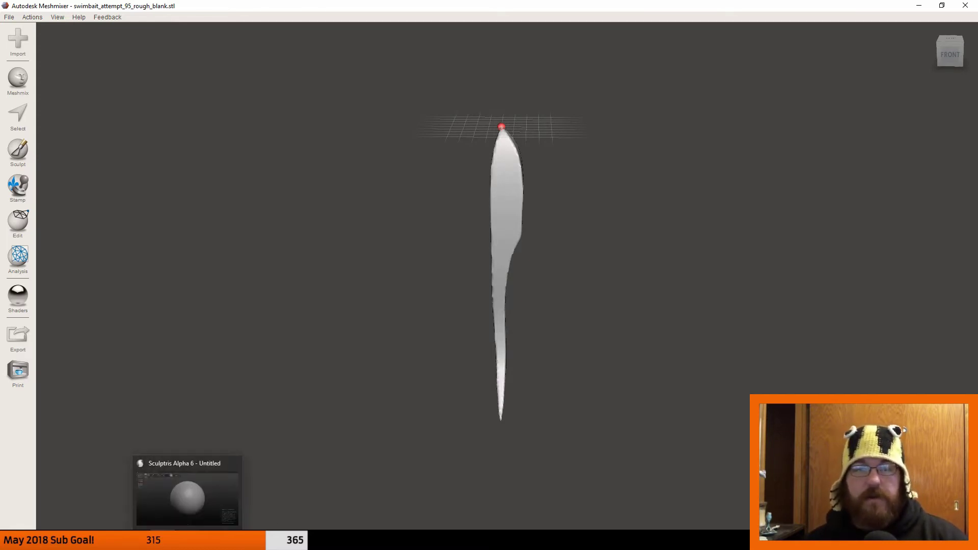
- Switch to Sculptris and zoom out on its default 2048-triangle sphere
left_click(187, 497)
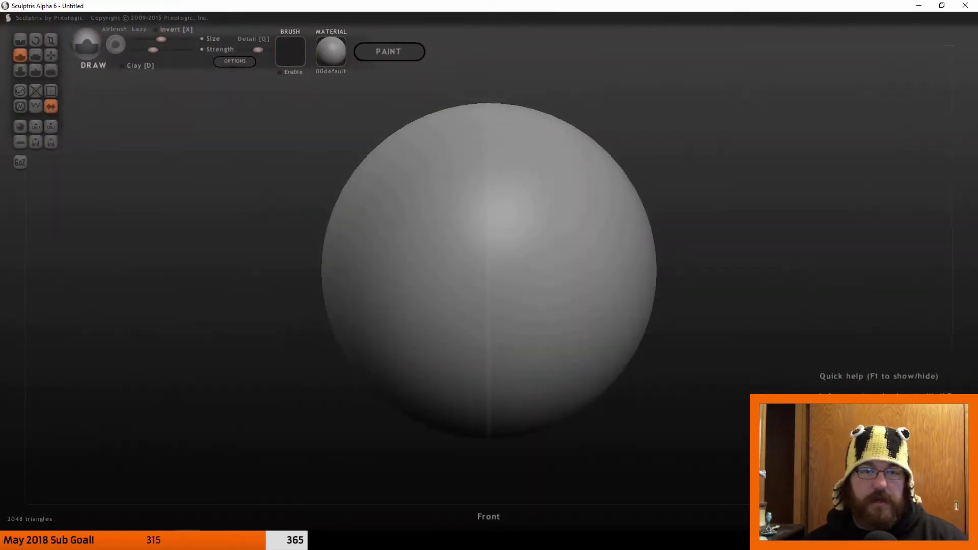
scroll(458, 303, "down", 5)
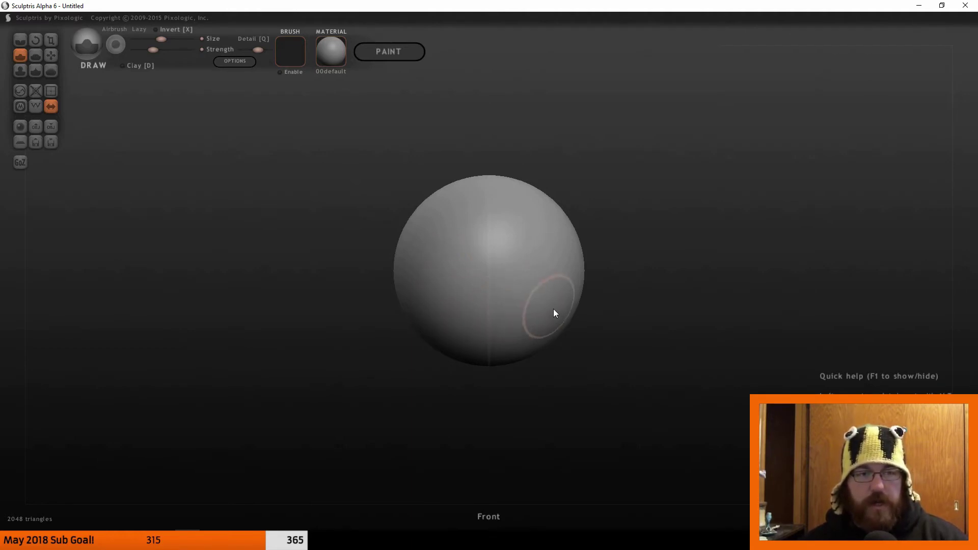
left_click(36, 128)
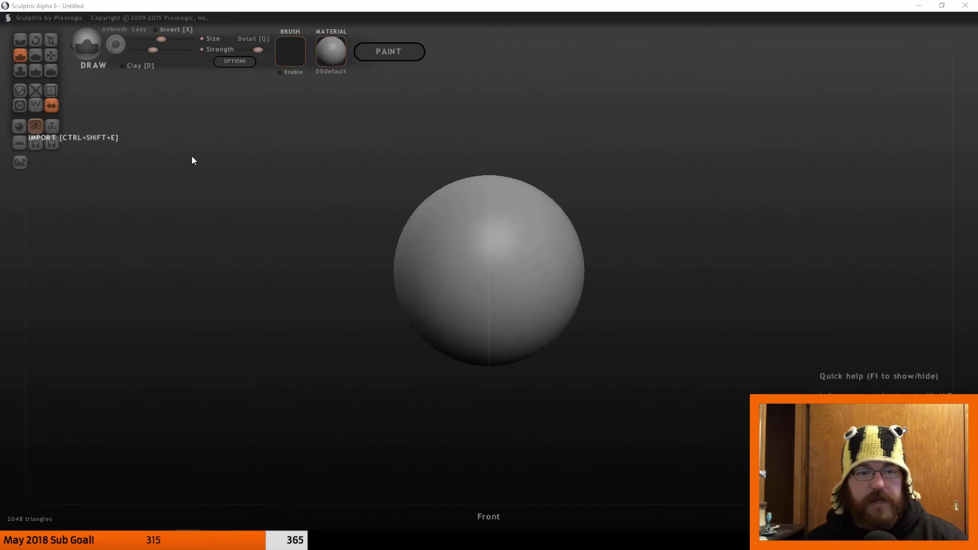
- Import youtube_swimbait.obj from YouTube_Swimbait as a new scene, giving 141428 triangles
left_click(425, 254)
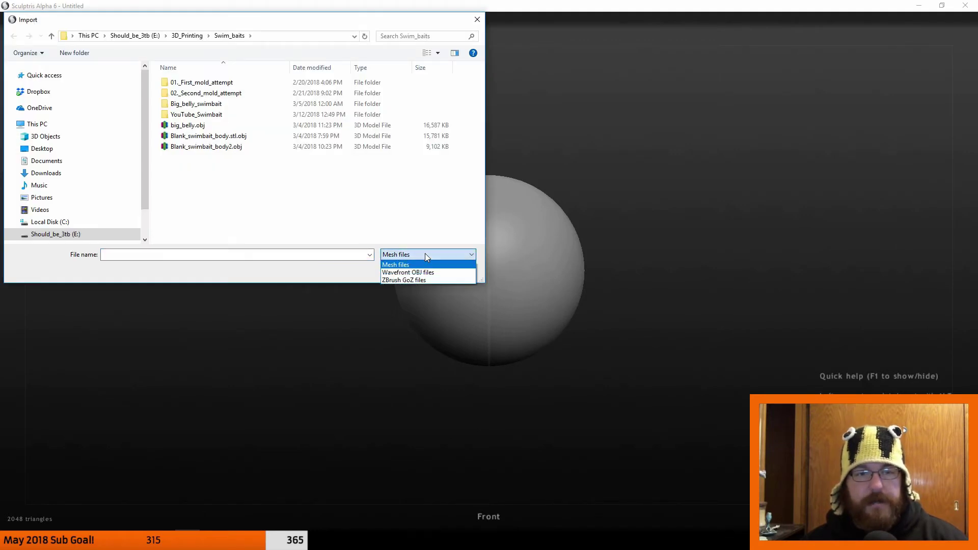
left_click(431, 229)
left_click(425, 254)
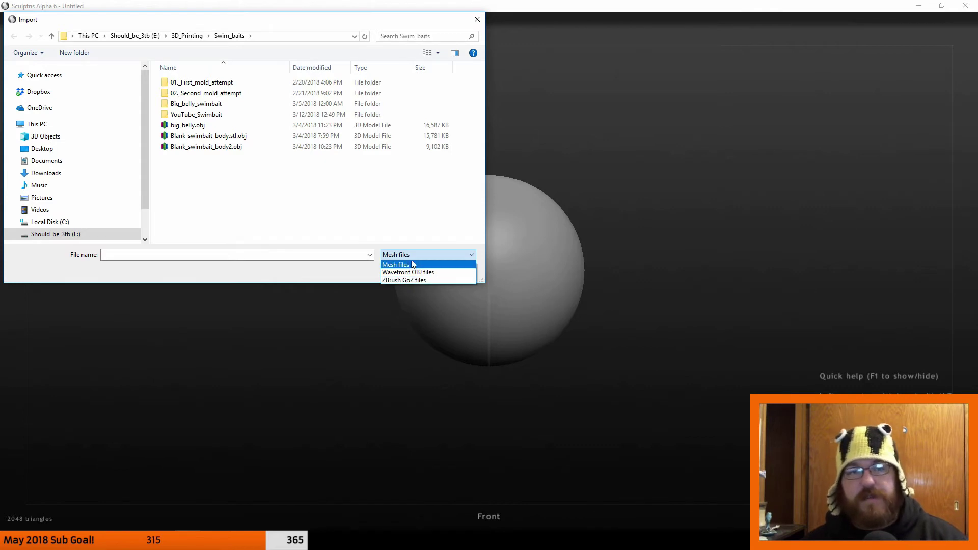
left_click(343, 209)
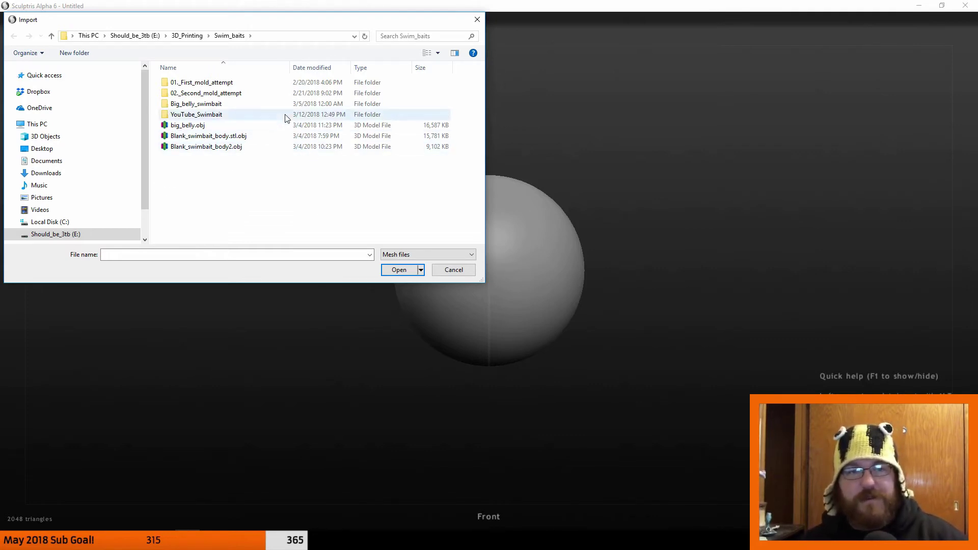
double_click(211, 114)
double_click(185, 83)
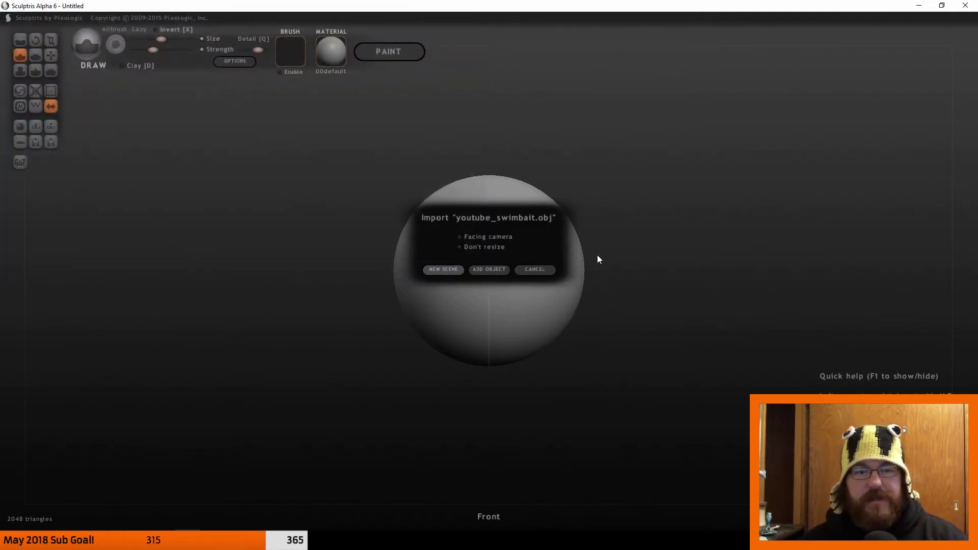
left_click(443, 269)
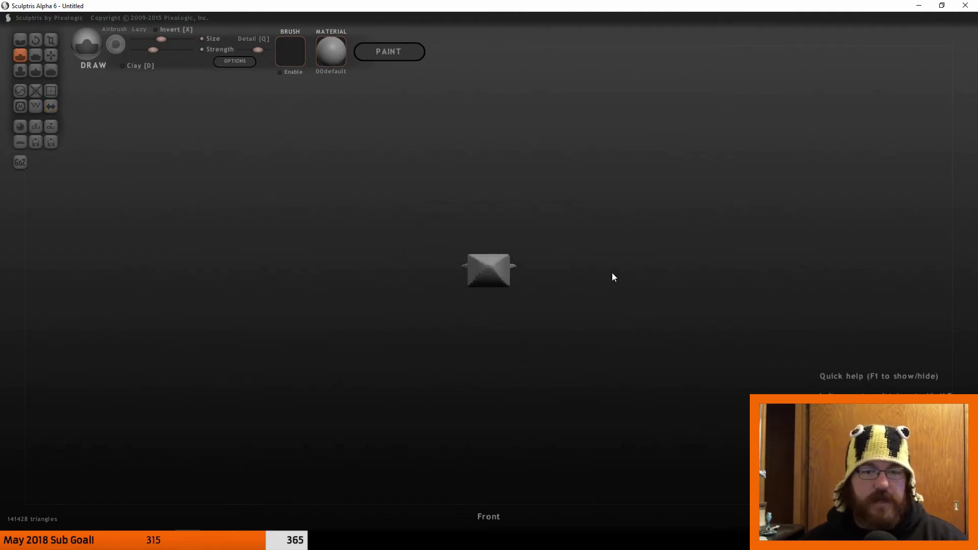
- Rotate and zoom until the fish body and forked tail fill the view side-on
left_click_drag(612, 275, 499, 296)
scroll(502, 300, "up", 6)
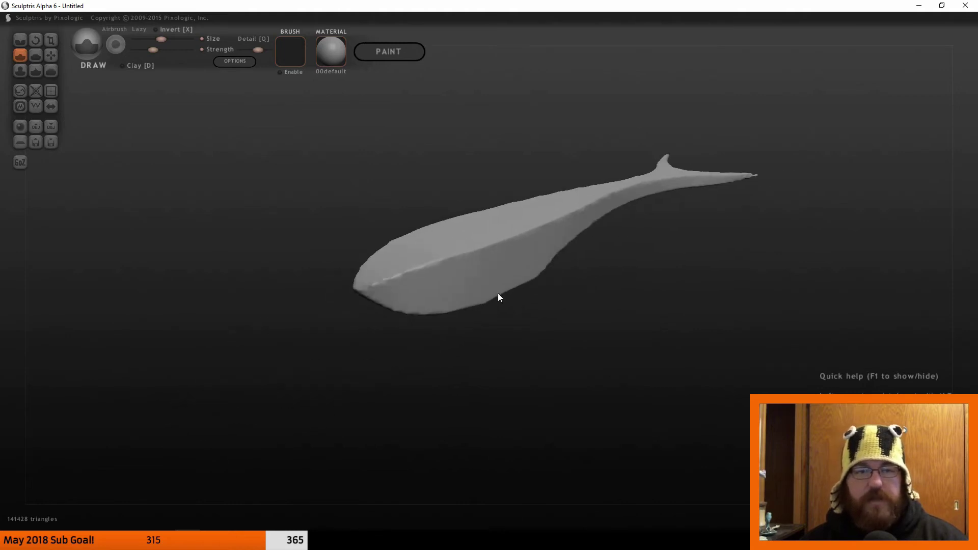
left_click_drag(383, 336, 464, 265)
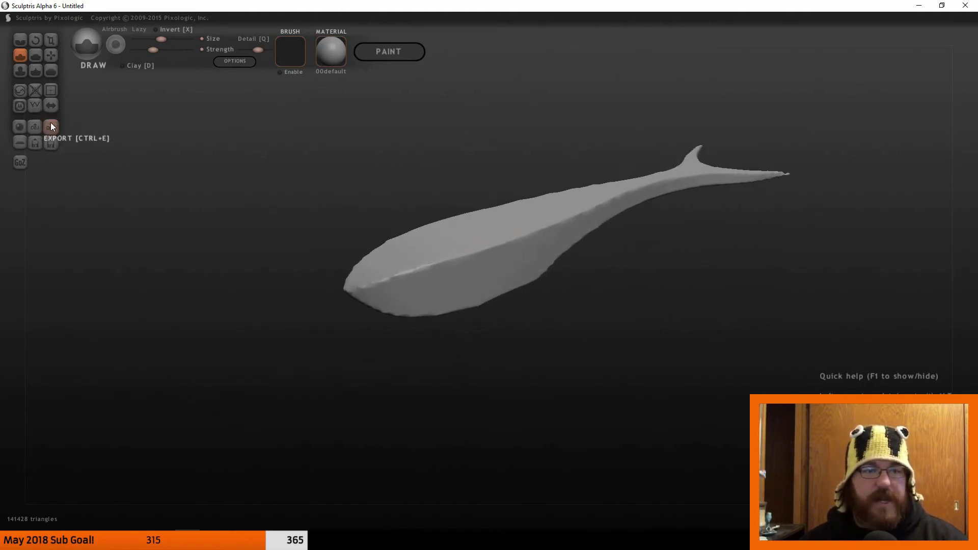
- Turn on symmetry and raise a smoothed ridge along the fish's upper side
left_click(51, 106)
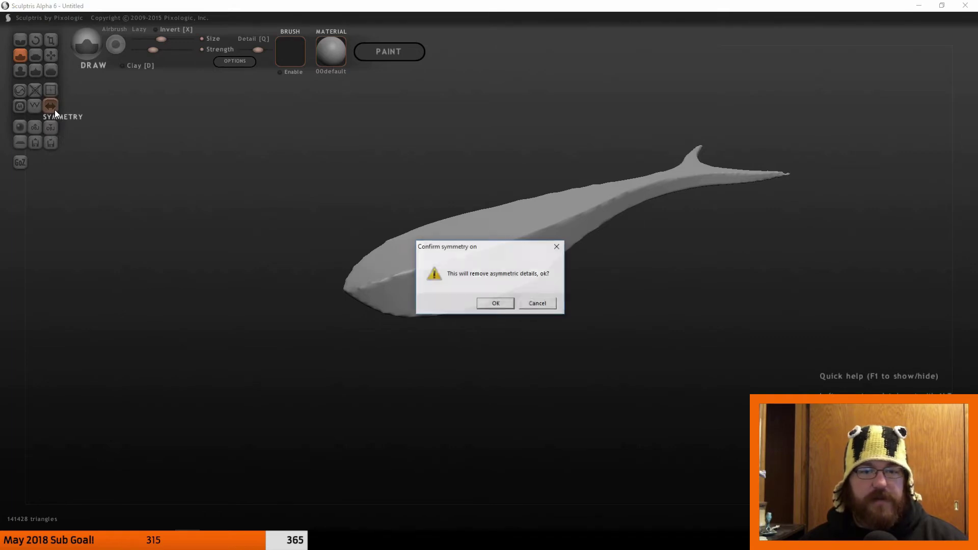
left_click(496, 304)
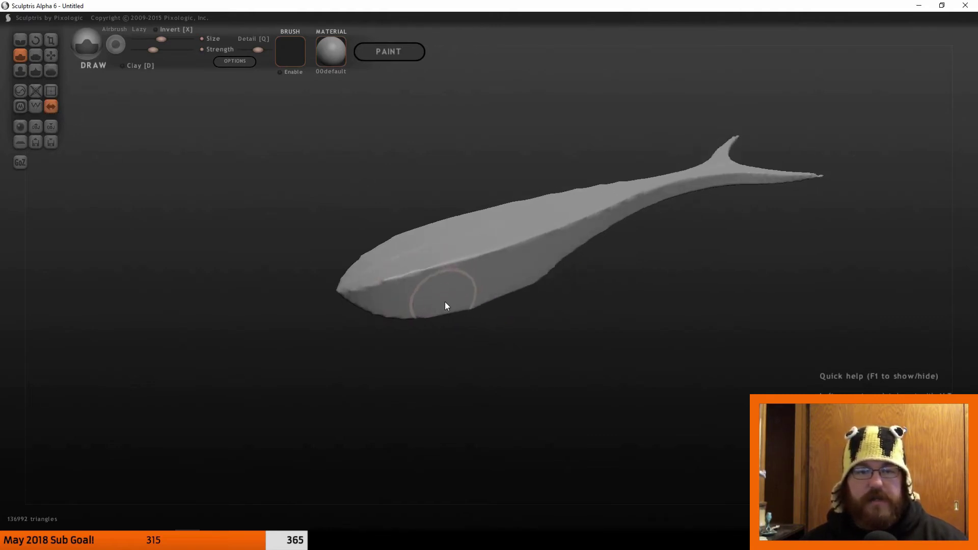
left_click_drag(432, 323, 452, 270)
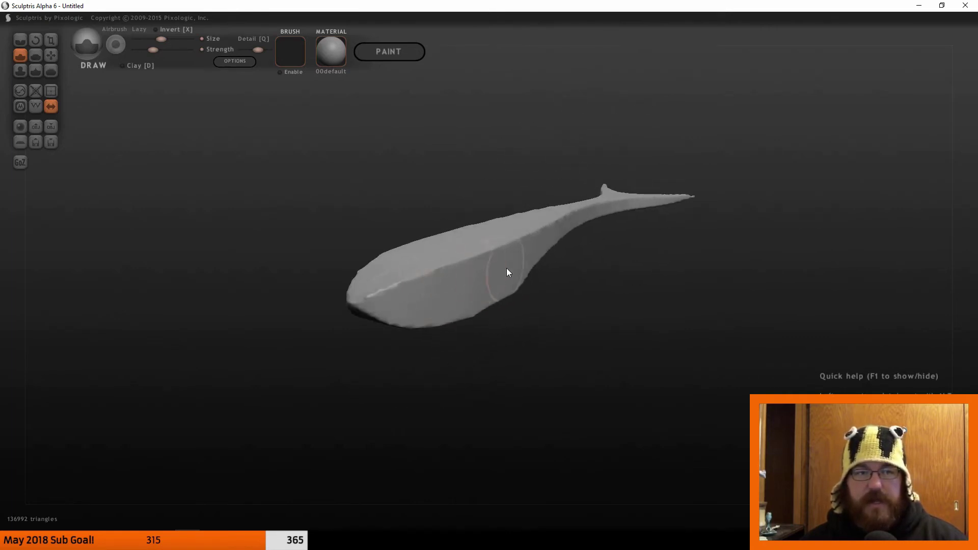
mouse_move(413, 249)
left_mouse_down()
mouse_move(437, 269)
mouse_move(490, 255)
mouse_move(359, 310)
left_mouse_up()
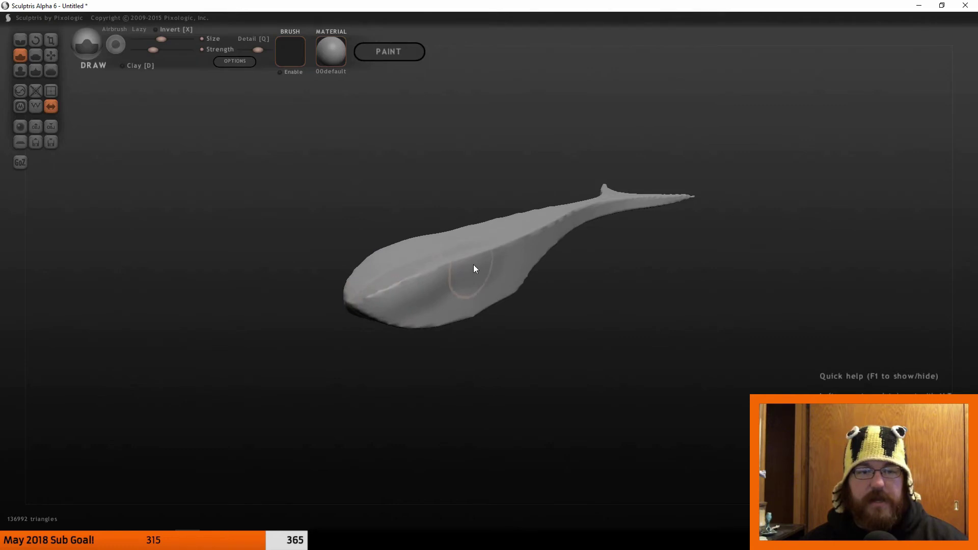
left_click_drag(450, 233, 478, 258)
right_click_drag(519, 273, 418, 236)
- Raise bulges and a ridge on the head and reshape the lower head ridge
mouse_move(364, 281)
left_mouse_down()
mouse_move(317, 283)
mouse_move(419, 280)
left_mouse_up()
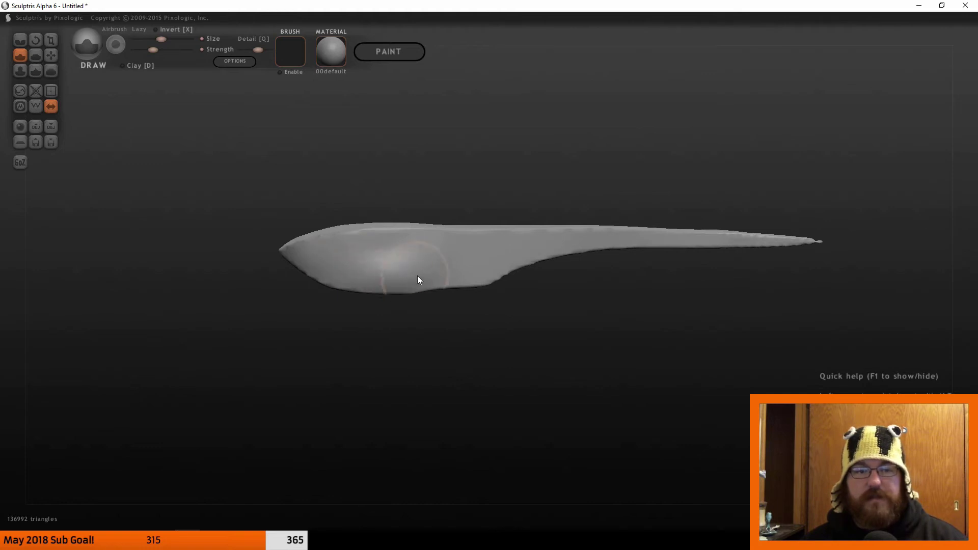
right_click_drag(417, 280, 404, 176)
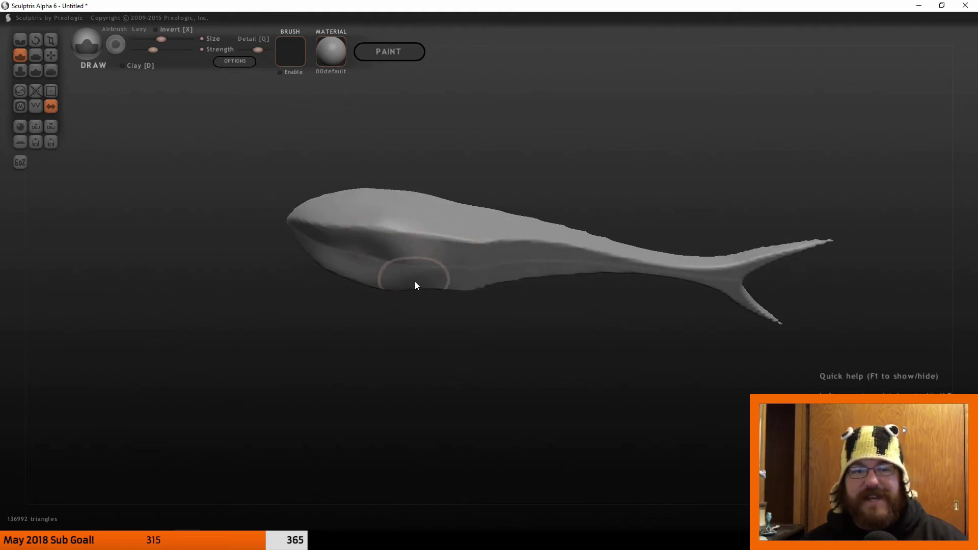
mouse_move(415, 285)
left_mouse_down()
mouse_move(355, 267)
mouse_move(368, 279)
mouse_move(320, 251)
mouse_move(324, 267)
mouse_move(309, 246)
mouse_move(355, 240)
left_mouse_up()
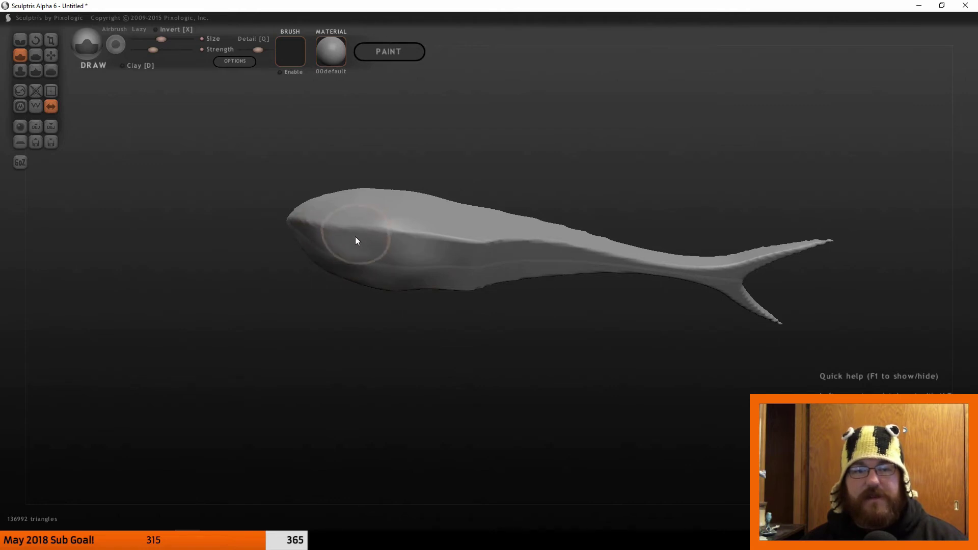
right_click_drag(356, 241, 415, 281)
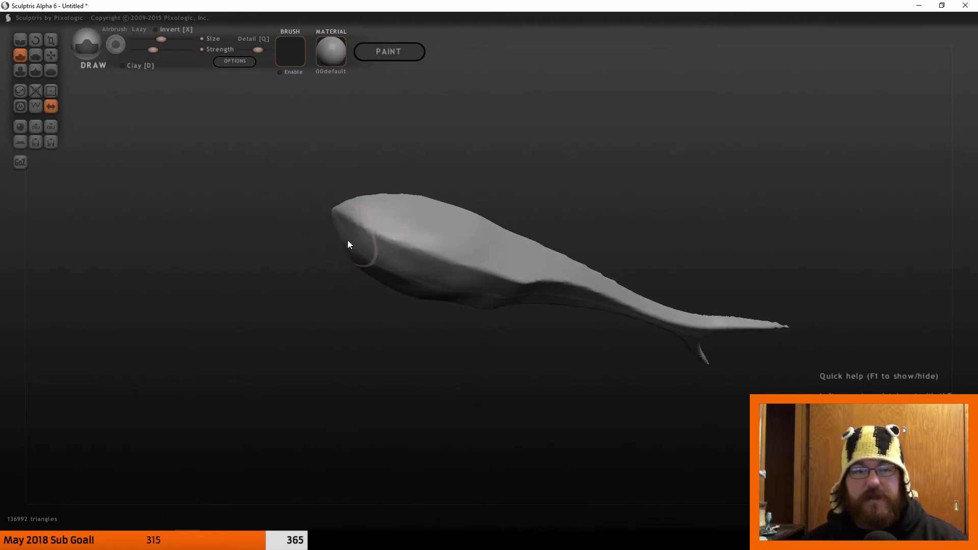
right_click_drag(406, 249, 374, 242)
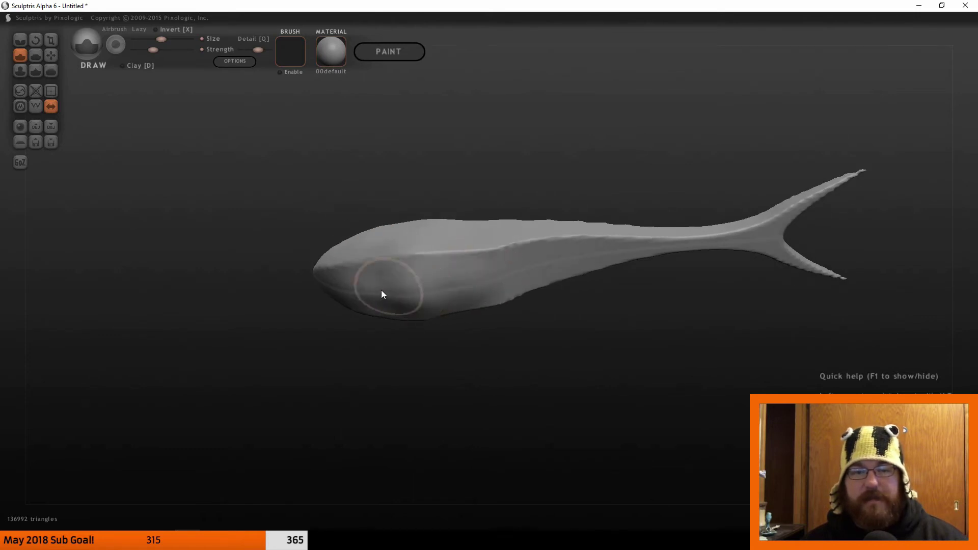
mouse_move(432, 225)
right_mouse_down()
mouse_move(401, 254)
mouse_move(485, 330)
mouse_move(413, 254)
mouse_move(404, 295)
right_mouse_up()
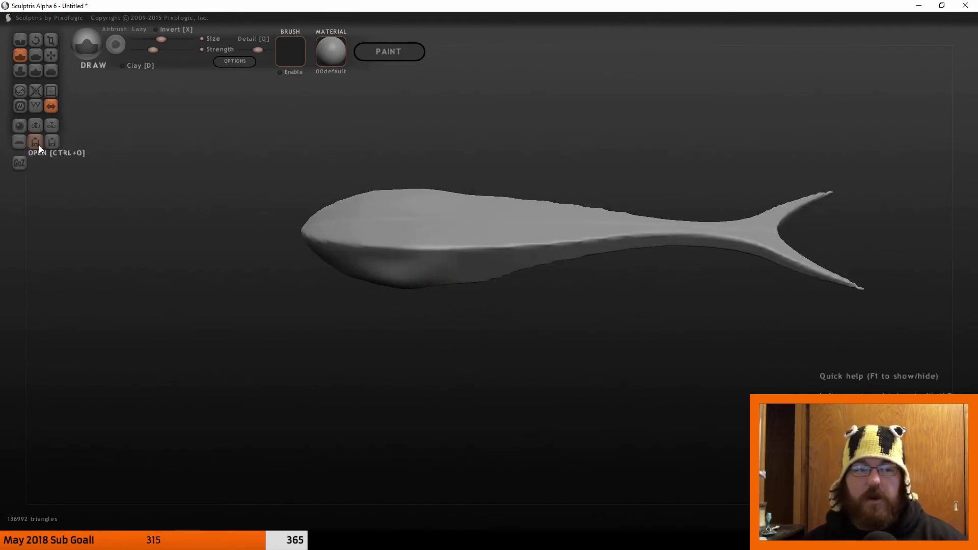
left_click(35, 106)
- Zoom in on the wireframe mesh and sculpt a small groove and the upper body side
mouse_move(533, 267)
right_mouse_down()
mouse_move(454, 280)
mouse_move(492, 271)
mouse_move(598, 343)
mouse_move(544, 284)
mouse_move(498, 196)
mouse_move(421, 156)
mouse_move(317, 190)
mouse_move(275, 225)
mouse_move(258, 258)
mouse_move(367, 210)
mouse_move(375, 271)
mouse_move(461, 192)
right_mouse_up()
scroll(485, 279, "up", 6)
mouse_move(460, 192)
left_mouse_down()
mouse_move(543, 244)
mouse_move(503, 198)
mouse_move(571, 261)
mouse_move(562, 251)
mouse_move(619, 278)
mouse_move(579, 251)
mouse_move(697, 329)
mouse_move(653, 307)
left_mouse_up()
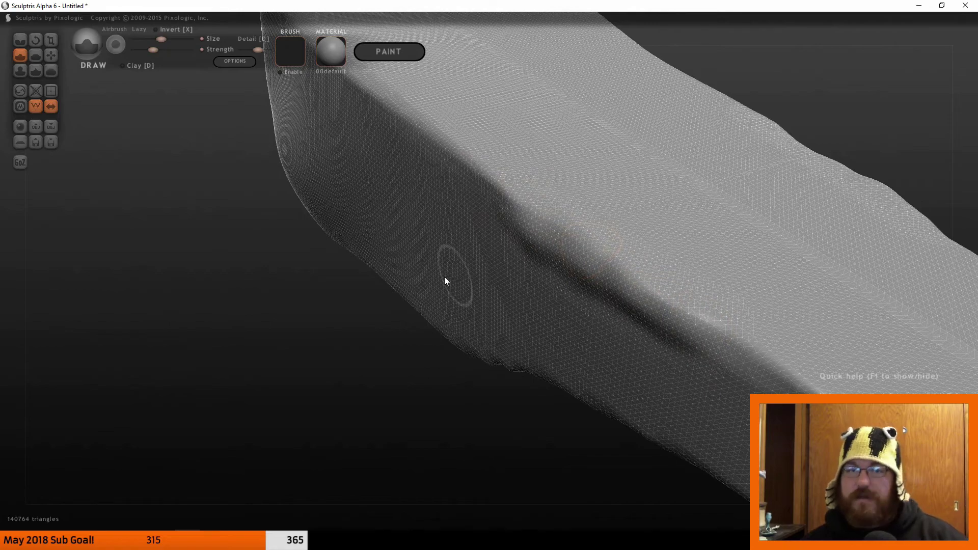
mouse_move(511, 262)
right_mouse_down()
mouse_move(384, 314)
mouse_move(441, 293)
mouse_move(456, 273)
mouse_move(441, 353)
mouse_move(428, 341)
mouse_move(555, 343)
mouse_move(498, 257)
mouse_move(448, 317)
mouse_move(572, 345)
mouse_move(487, 343)
mouse_move(520, 317)
right_mouse_up()
scroll(517, 317, "up", 5)
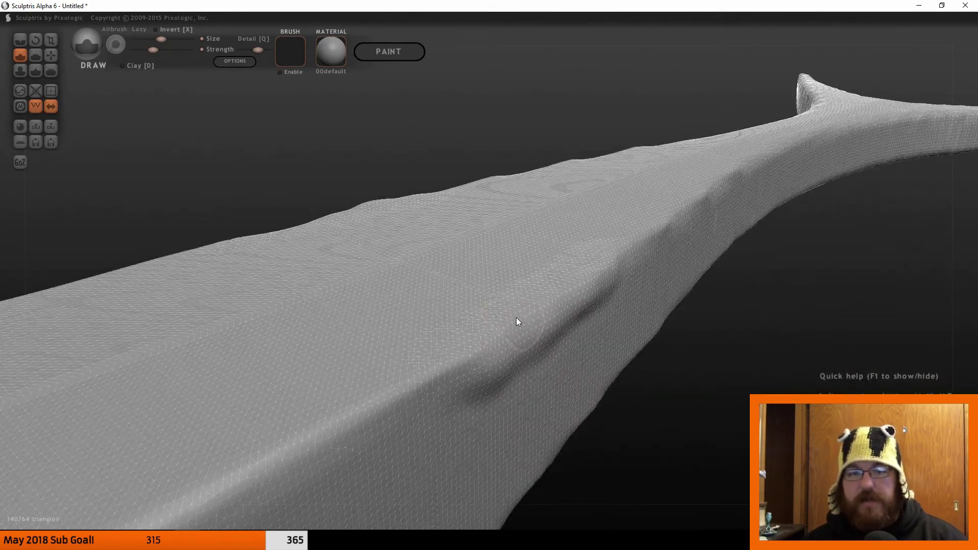
scroll(492, 423, "up", 6)
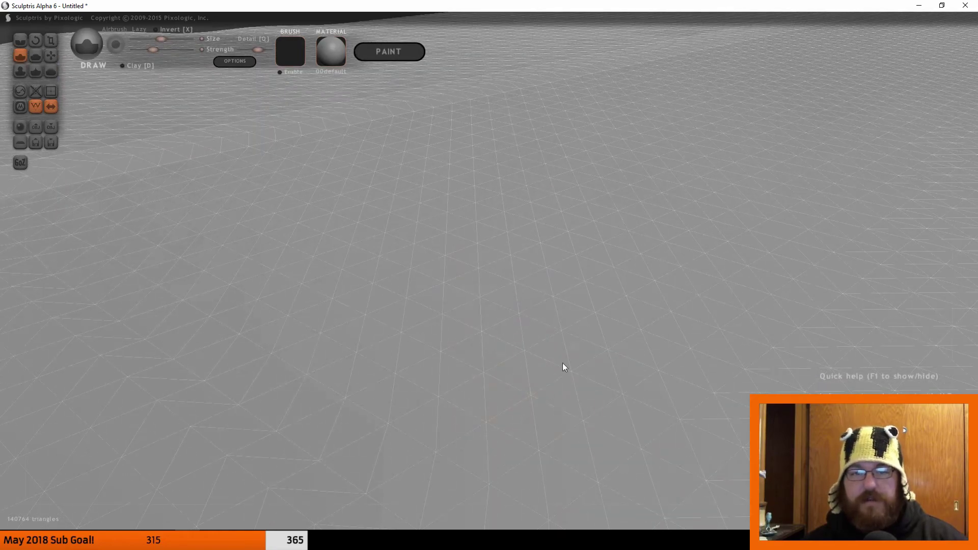
scroll(540, 459, "down", 8)
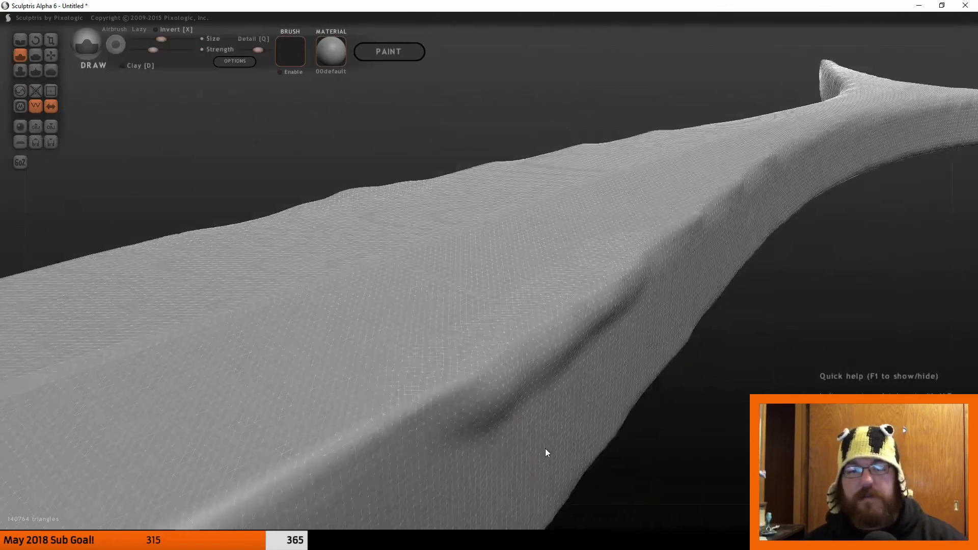
scroll(532, 429, "down", 5)
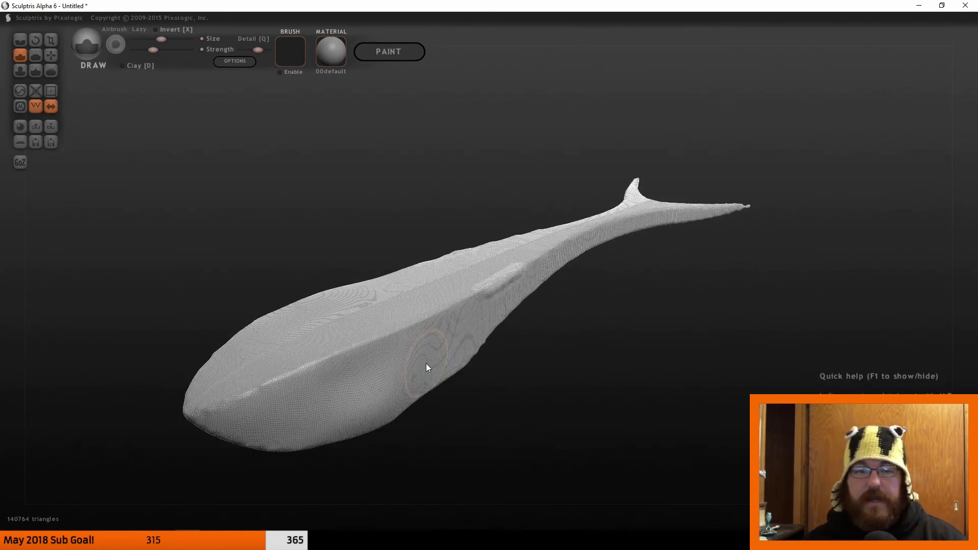
mouse_move(470, 317)
left_mouse_down()
mouse_move(435, 325)
mouse_move(473, 303)
mouse_move(335, 329)
mouse_move(388, 323)
mouse_move(325, 351)
mouse_move(434, 319)
mouse_move(382, 326)
mouse_move(194, 419)
mouse_move(294, 416)
left_mouse_up()
- Carve a crease from the head toward mid-body, plus a crease and bulges on the head
right_click_drag(293, 411, 276, 372)
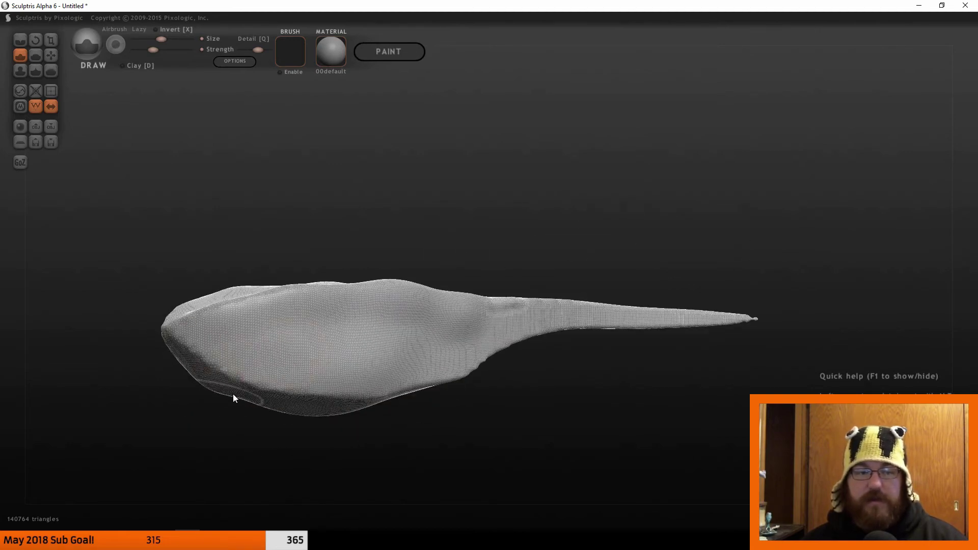
mouse_move(199, 355)
right_mouse_down()
mouse_move(187, 353)
mouse_move(231, 389)
right_mouse_up()
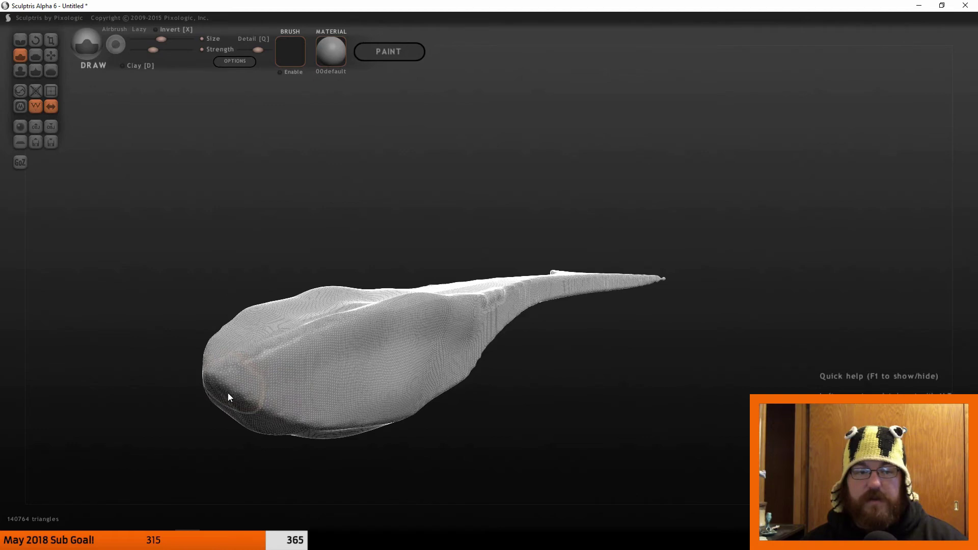
right_click_drag(280, 406, 236, 284)
left_click_drag(203, 260, 335, 322)
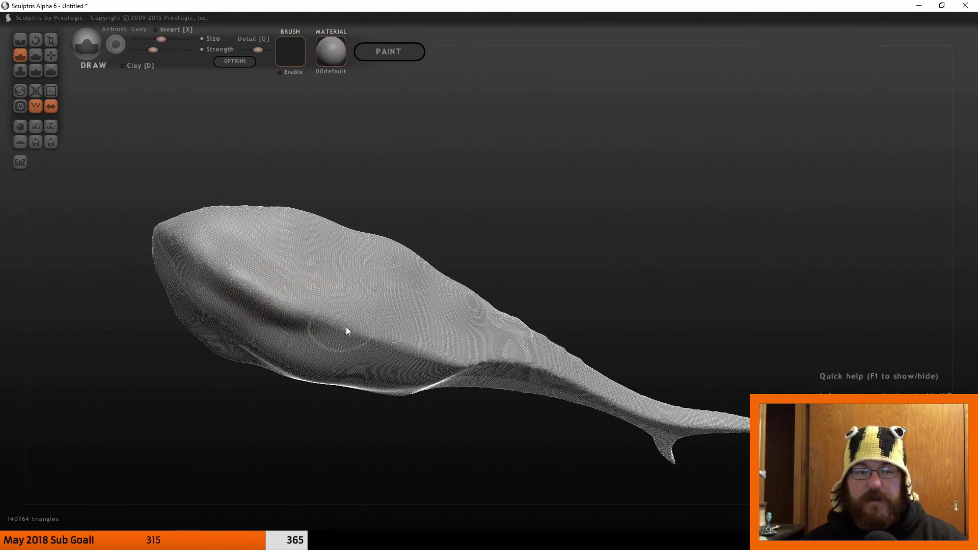
right_click_drag(347, 326, 347, 237)
mouse_move(305, 179)
left_mouse_down()
mouse_move(229, 108)
mouse_move(257, 135)
mouse_move(225, 131)
mouse_move(241, 154)
mouse_move(233, 151)
mouse_move(264, 171)
mouse_move(238, 153)
left_mouse_up()
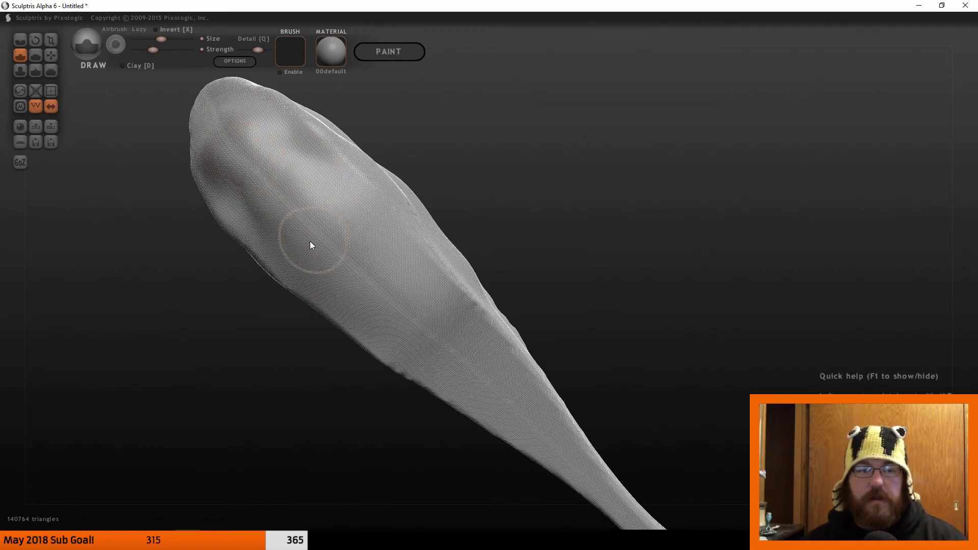
- Undo the last lower-head strokes and return the mesh to solid shading
right_click_drag(313, 245, 267, 321)
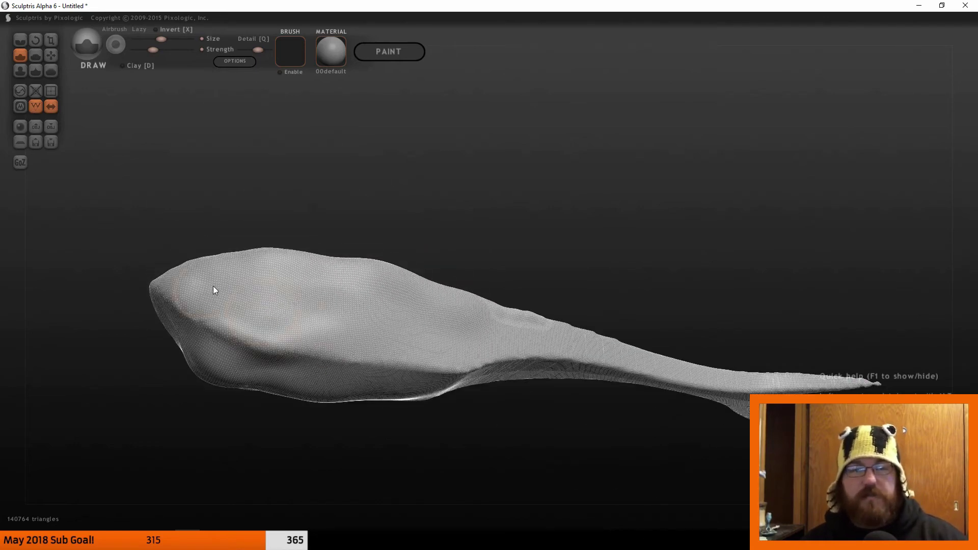
right_click_drag(281, 303, 322, 331)
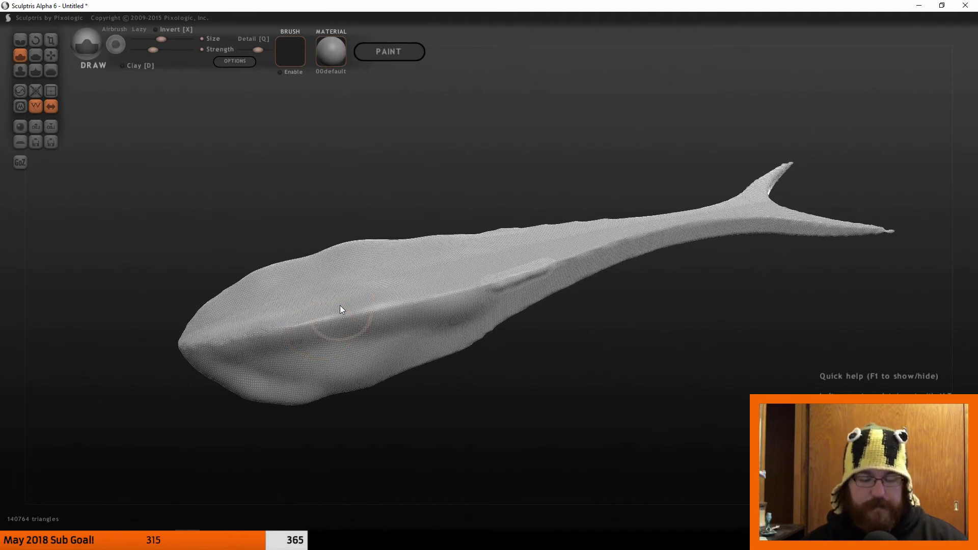
key("ctrl+z")
key("ctrl+z")
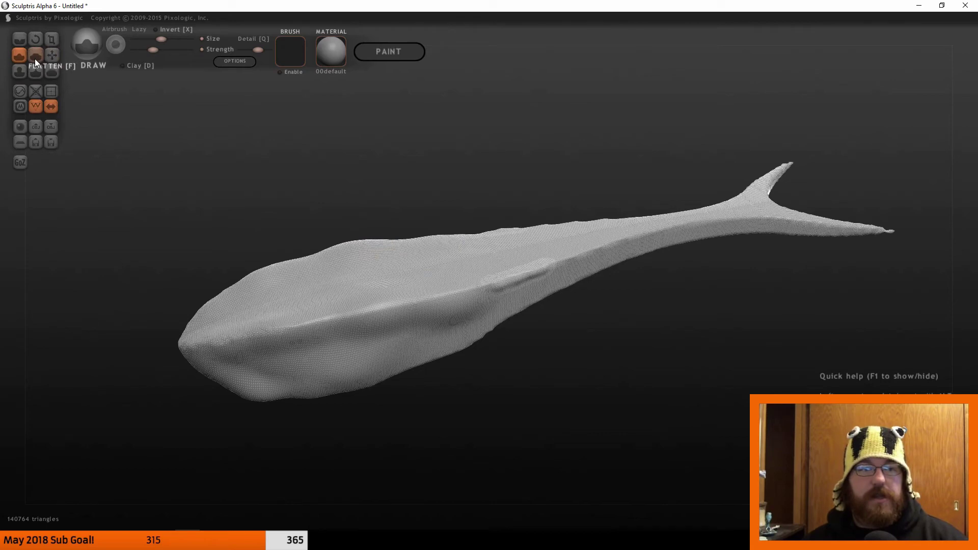
right_click_drag(412, 282, 418, 239)
left_click(35, 109)
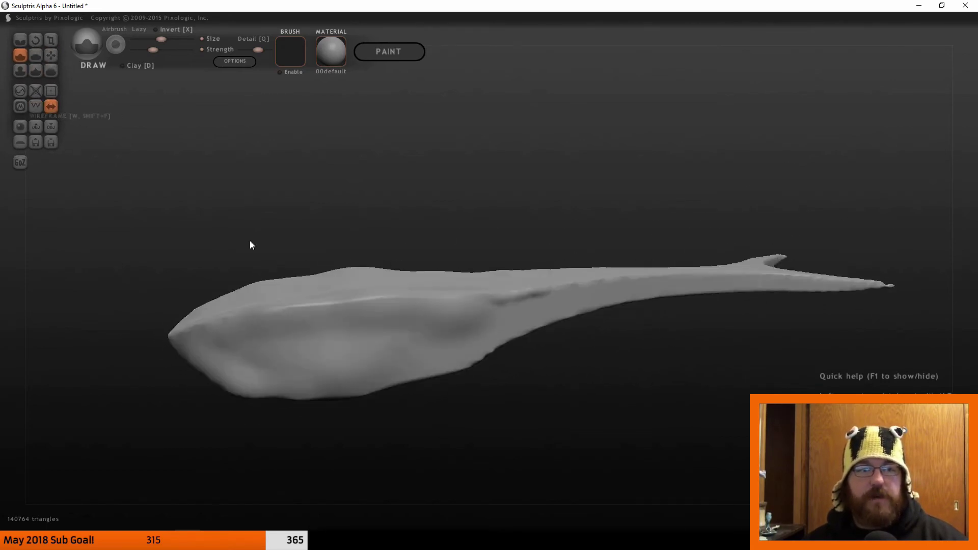
right_click_drag(251, 244, 234, 267)
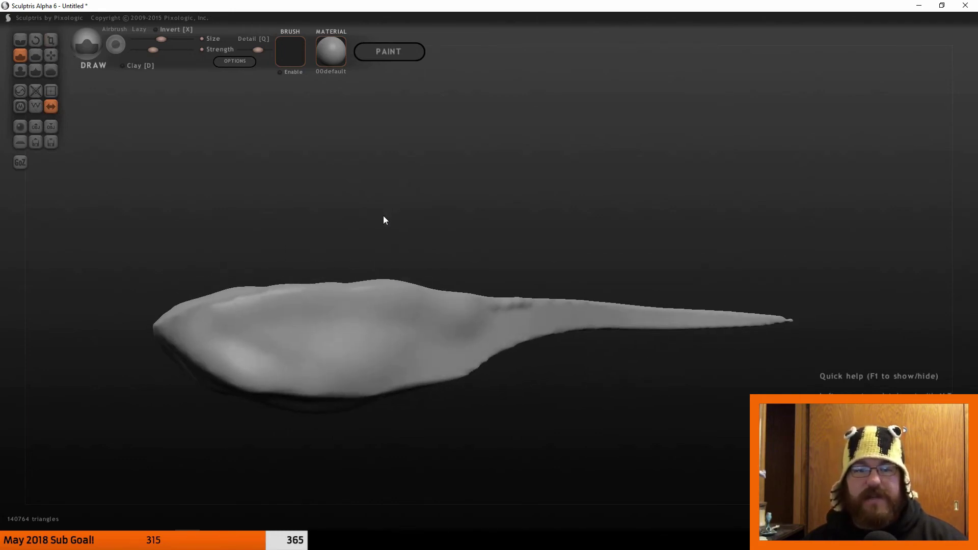
right_click_drag(385, 219, 342, 213)
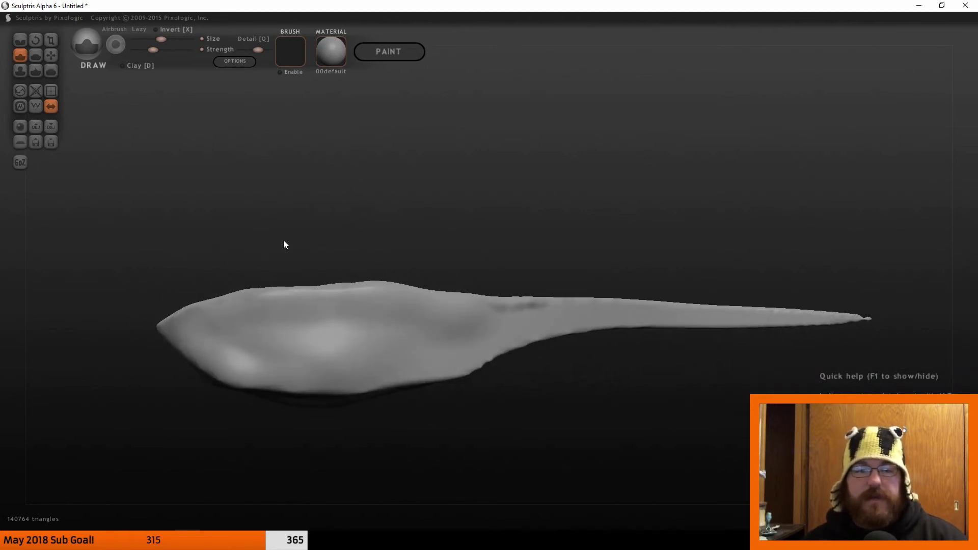
mouse_move(284, 245)
right_mouse_down()
mouse_move(295, 286)
mouse_move(308, 277)
mouse_move(329, 329)
mouse_move(243, 345)
mouse_move(224, 305)
right_mouse_up()
- With a near-maximum Flatten brush, flatten the body toward the tail and the mid-body ridge
left_click(36, 56)
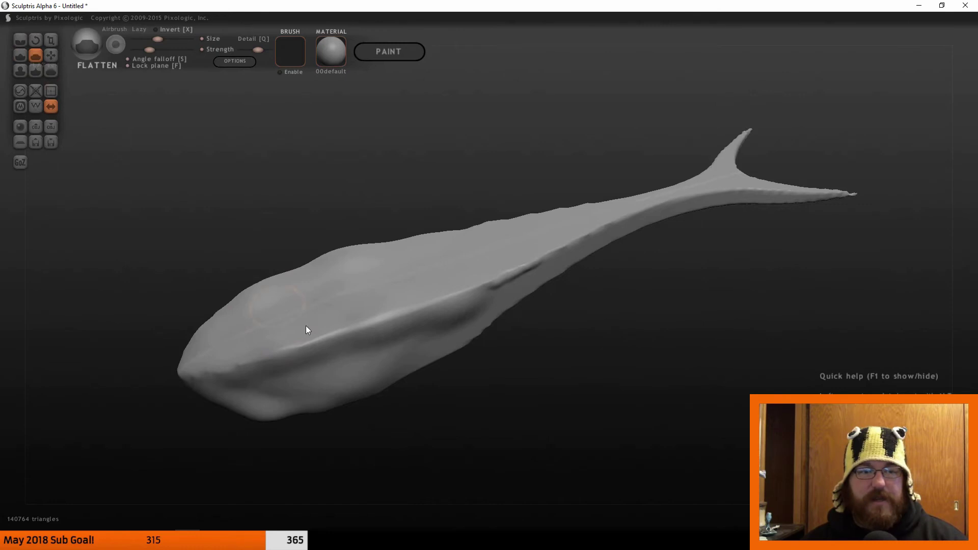
right_click_drag(306, 326, 365, 343)
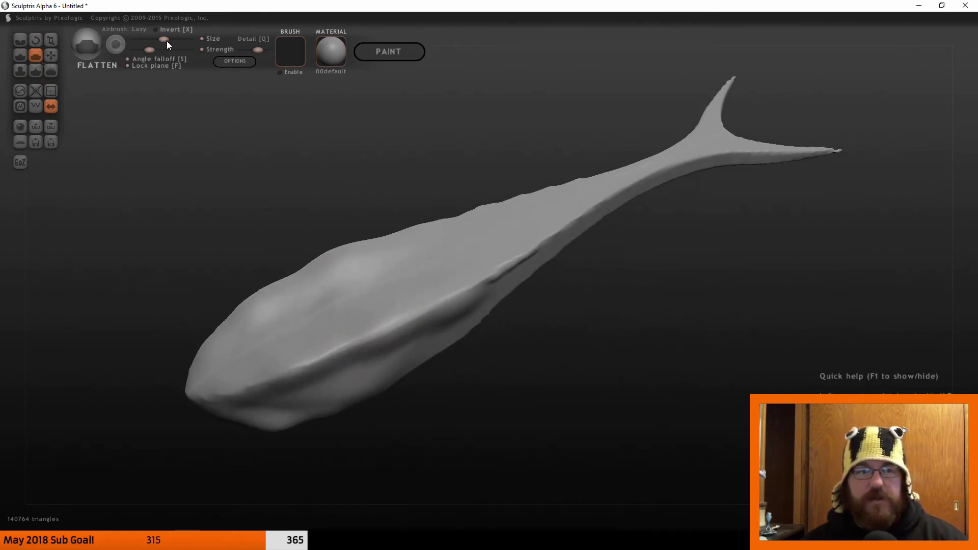
left_click_drag(164, 40, 224, 71)
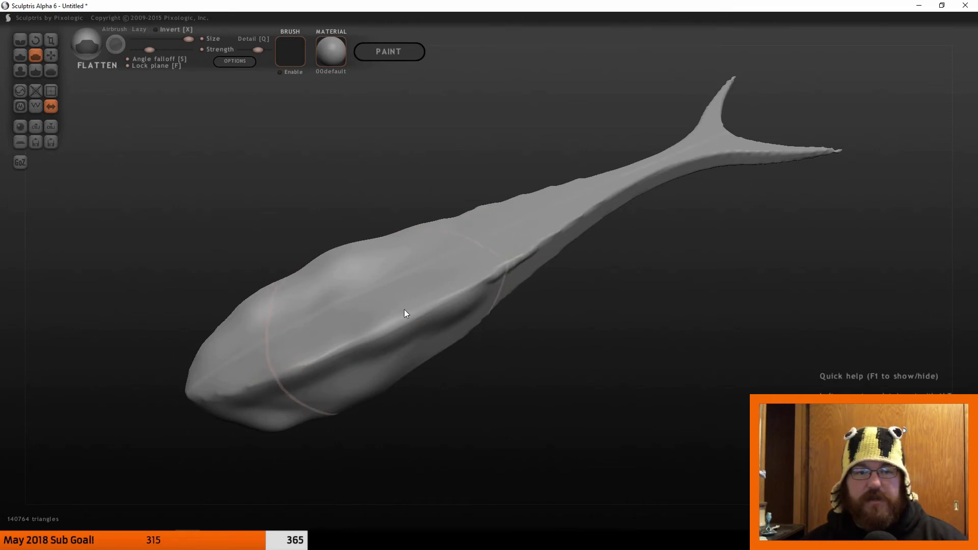
left_click_drag(405, 313, 530, 250)
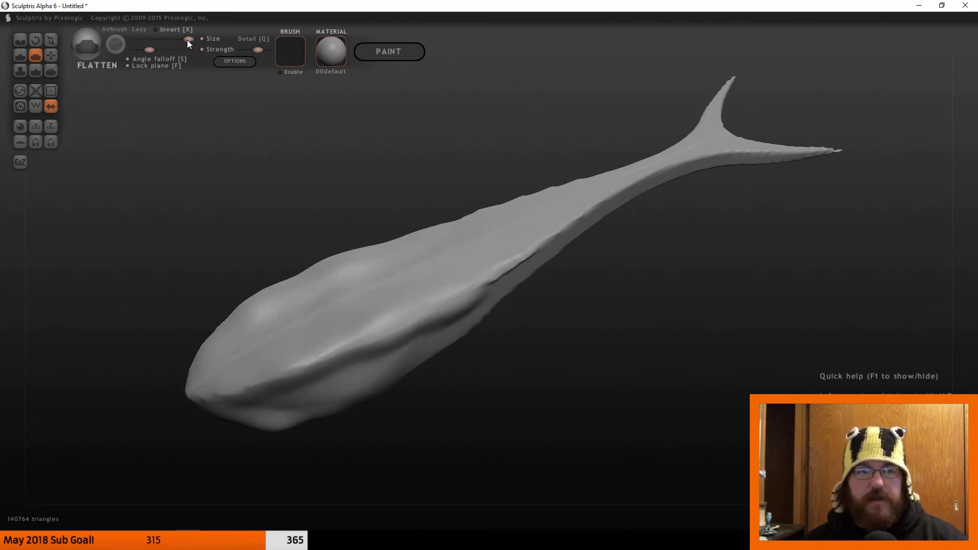
mouse_move(187, 40)
left_mouse_down()
mouse_move(161, 40)
mouse_move(185, 55)
left_mouse_up()
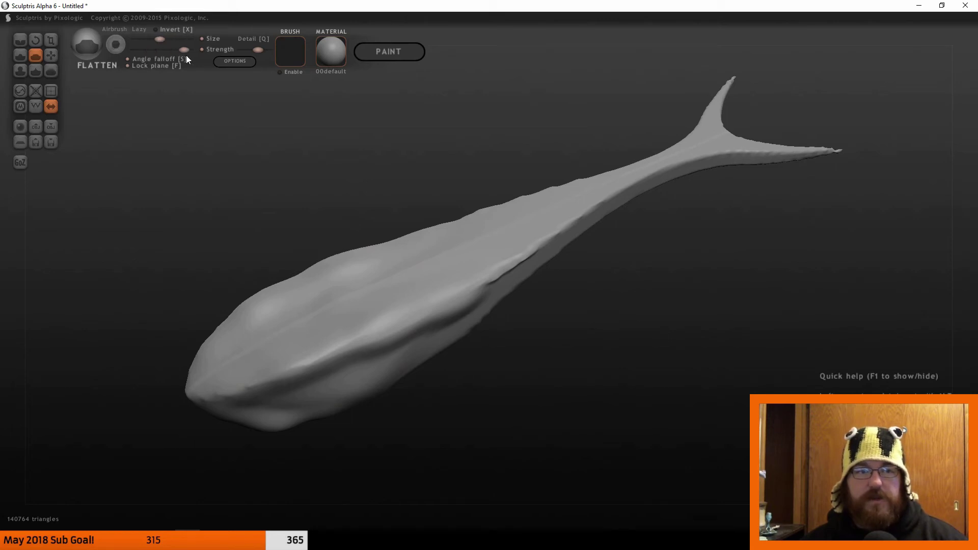
mouse_move(414, 295)
left_mouse_down()
mouse_move(453, 295)
mouse_move(382, 330)
mouse_move(390, 337)
mouse_move(426, 281)
mouse_move(425, 305)
left_mouse_up()
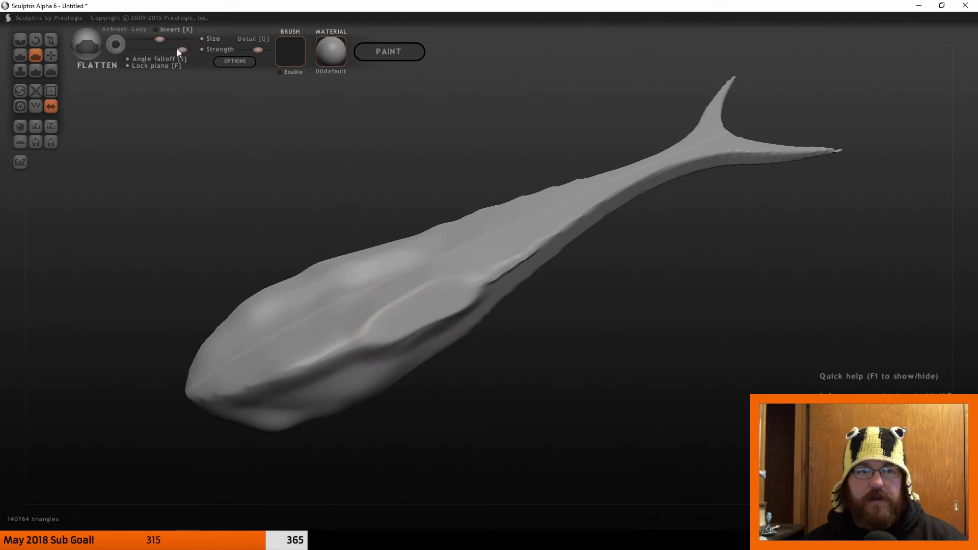
- Flatten the lower head, the lower-body fin bulge and seam, and the head's lower front
mouse_move(413, 352)
left_mouse_down()
mouse_move(373, 337)
mouse_move(328, 366)
mouse_move(324, 355)
mouse_move(347, 353)
mouse_move(268, 369)
mouse_move(287, 378)
left_mouse_up()
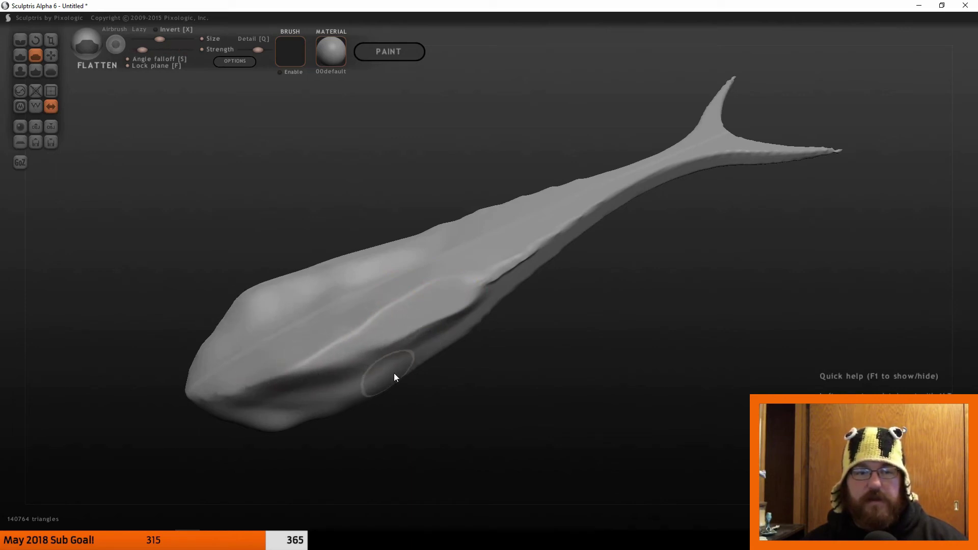
mouse_move(413, 277)
right_mouse_down()
mouse_move(393, 247)
mouse_move(410, 270)
right_mouse_up()
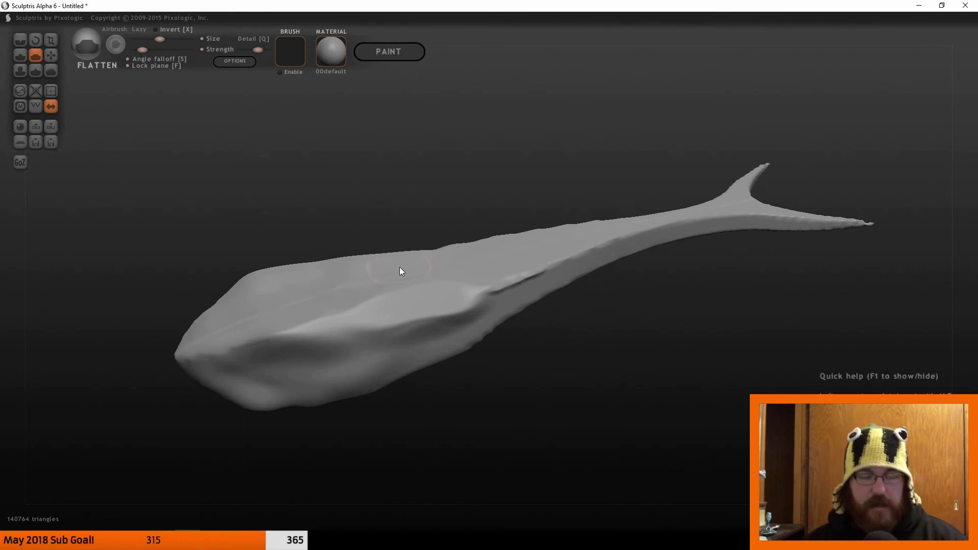
left_click_drag(400, 268, 400, 267)
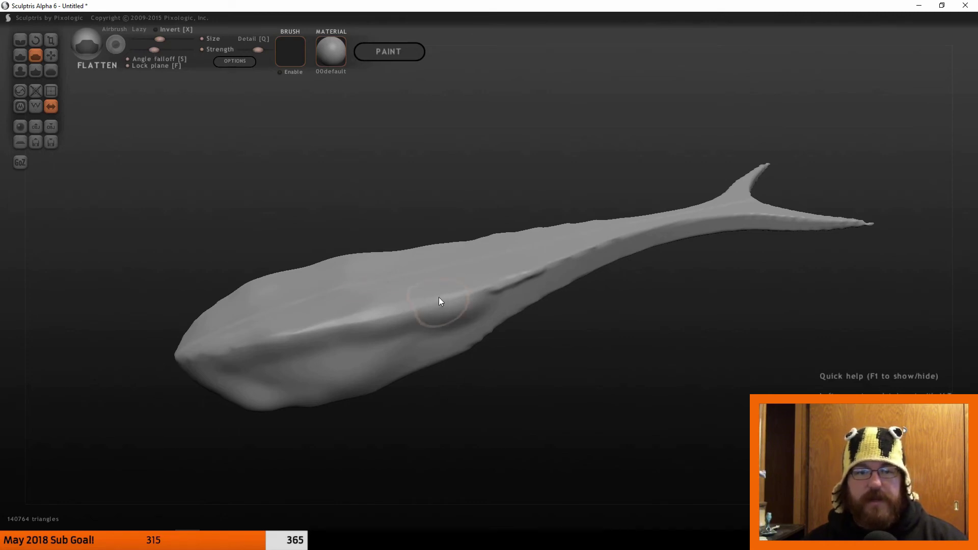
mouse_move(439, 301)
left_mouse_down()
mouse_move(507, 293)
mouse_move(430, 321)
mouse_move(592, 260)
mouse_move(440, 311)
mouse_move(533, 266)
mouse_move(448, 315)
mouse_move(258, 349)
mouse_move(345, 338)
mouse_move(275, 342)
left_mouse_up()
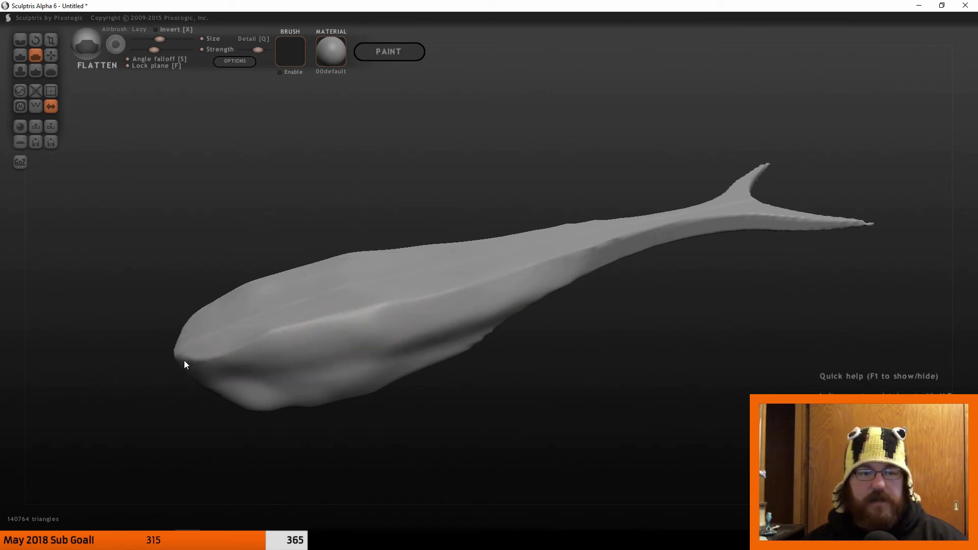
mouse_move(185, 361)
left_mouse_down()
mouse_move(159, 373)
mouse_move(240, 356)
mouse_move(213, 368)
left_mouse_up()
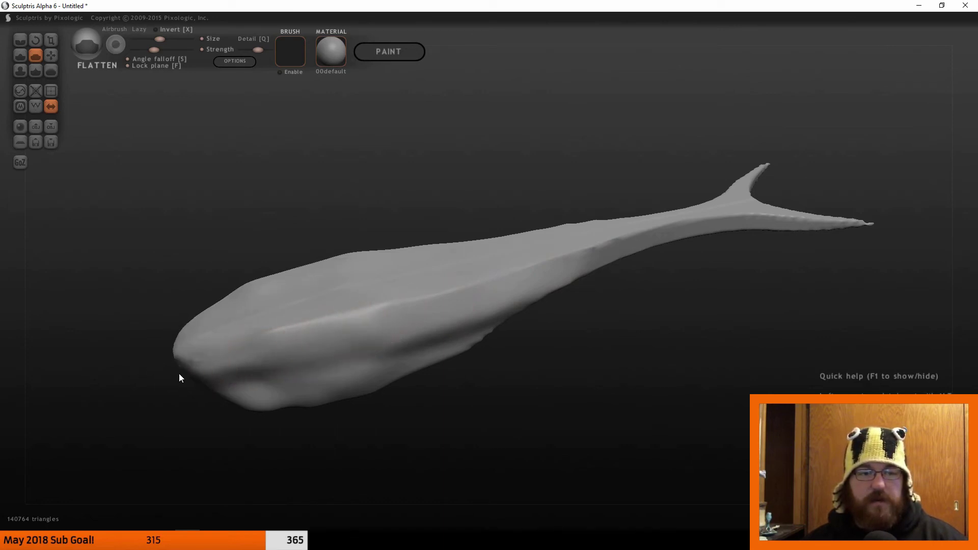
- Flatten the fish's belly surface from the middle toward the tail
right_click_drag(376, 343, 456, 386)
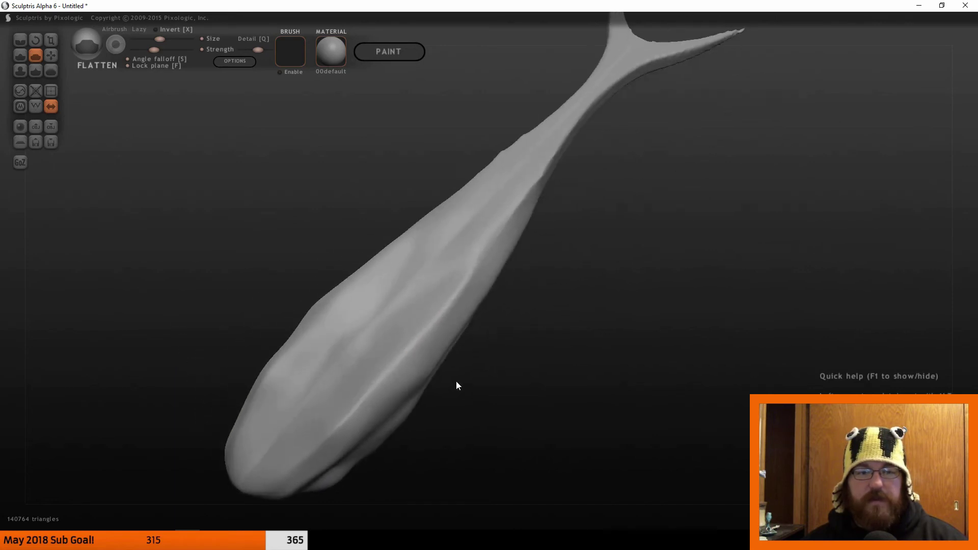
mouse_move(376, 393)
left_mouse_down()
mouse_move(328, 444)
mouse_move(367, 387)
mouse_move(299, 467)
mouse_move(361, 428)
mouse_move(283, 485)
mouse_move(301, 493)
mouse_move(417, 365)
mouse_move(384, 401)
mouse_move(429, 316)
mouse_move(387, 365)
mouse_move(450, 284)
mouse_move(433, 331)
mouse_move(486, 239)
mouse_move(458, 304)
mouse_move(505, 207)
left_mouse_up()
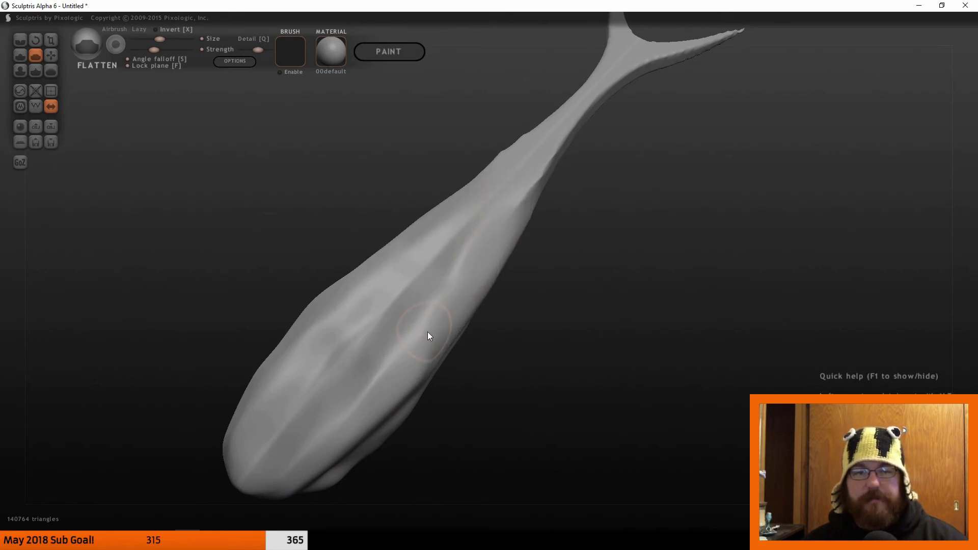
mouse_move(428, 335)
right_mouse_down()
mouse_move(304, 308)
mouse_move(428, 301)
mouse_move(384, 321)
mouse_move(407, 382)
right_mouse_up()
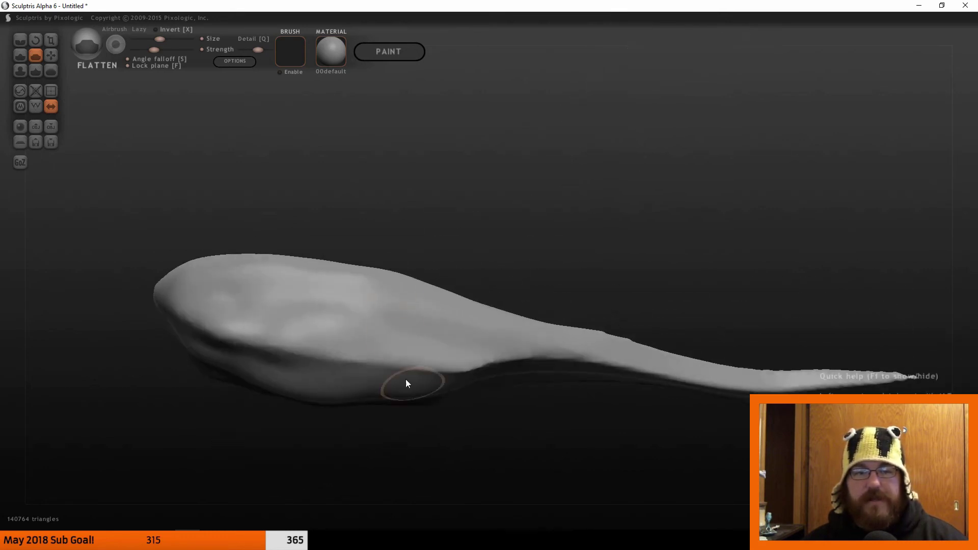
mouse_move(406, 383)
left_mouse_down()
mouse_move(548, 362)
mouse_move(485, 387)
mouse_move(455, 378)
mouse_move(511, 378)
mouse_move(389, 385)
mouse_move(467, 365)
mouse_move(396, 386)
mouse_move(442, 360)
mouse_move(449, 369)
mouse_move(381, 362)
mouse_move(459, 361)
mouse_move(281, 356)
left_mouse_up()
mouse_move(280, 356)
right_mouse_down()
mouse_move(306, 365)
mouse_move(317, 269)
right_mouse_up()
- Flatten the crease along the lower side from a side view
right_click_drag(395, 311, 378, 278)
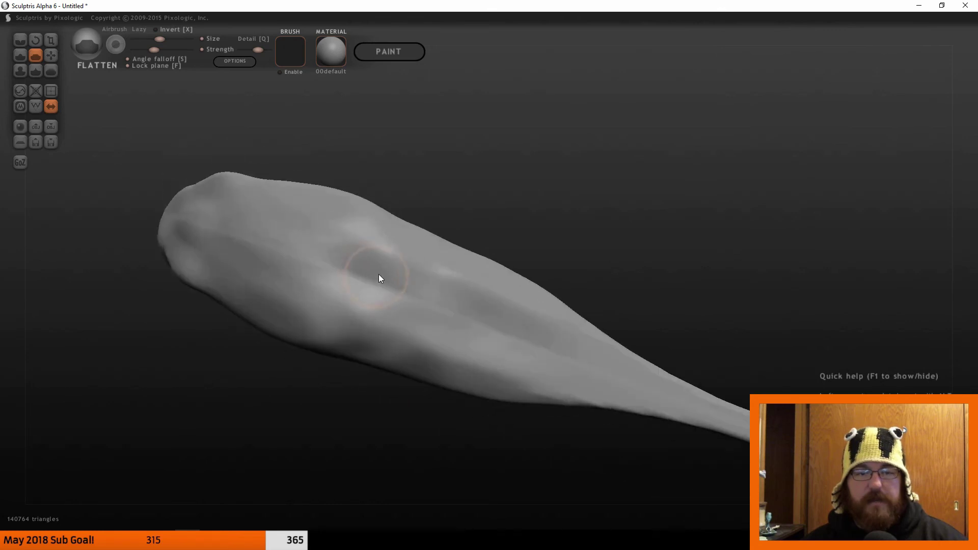
right_click_drag(485, 263, 444, 360)
mouse_move(444, 360)
left_mouse_down()
mouse_move(545, 349)
mouse_move(429, 368)
mouse_move(525, 348)
mouse_move(453, 393)
mouse_move(543, 367)
mouse_move(552, 388)
left_mouse_up()
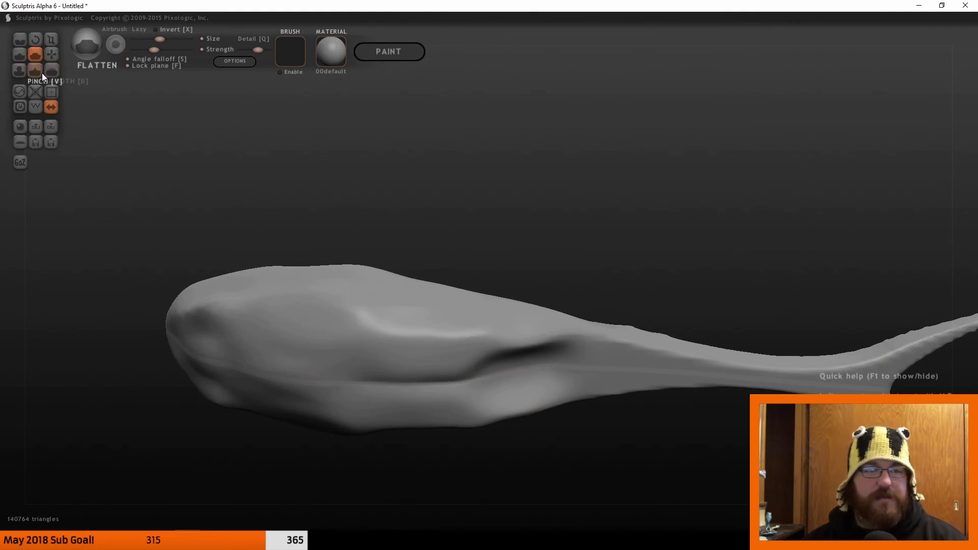
left_click(22, 55)
- Carve a trial oval groove into the mid-body, then undo it
right_click_drag(506, 372, 463, 290)
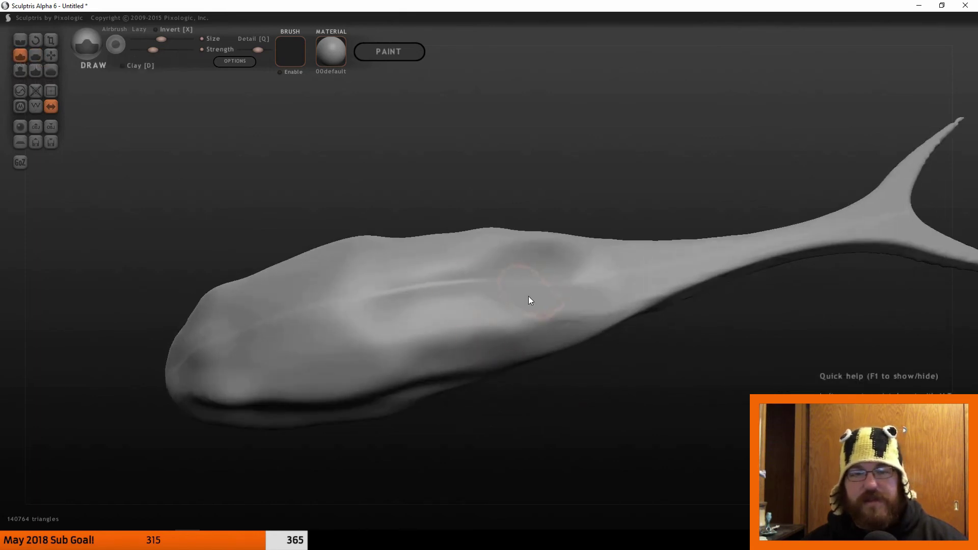
right_click_drag(530, 301, 555, 316)
mouse_move(570, 305)
left_mouse_down()
mouse_move(581, 304)
mouse_move(478, 320)
left_mouse_up()
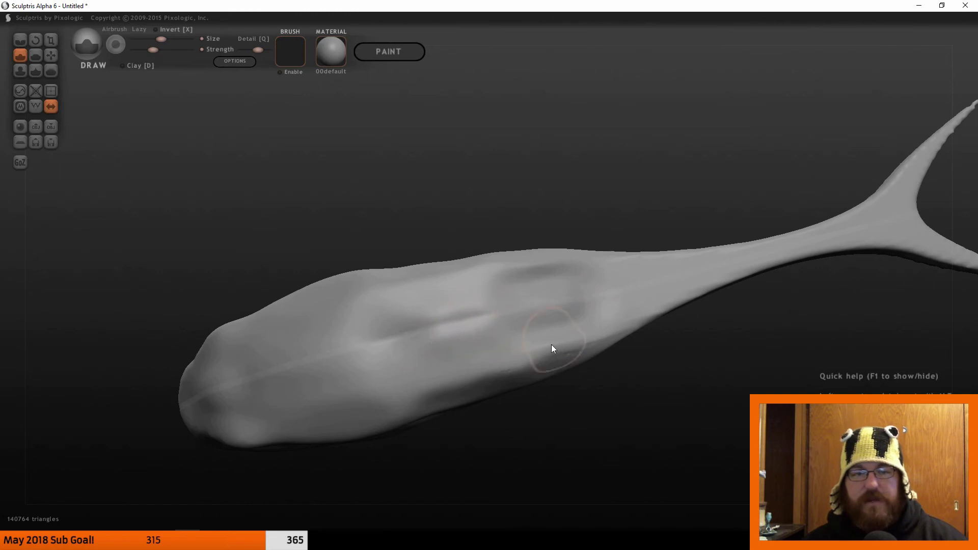
key("ctrl+z")
key("ctrl+z")
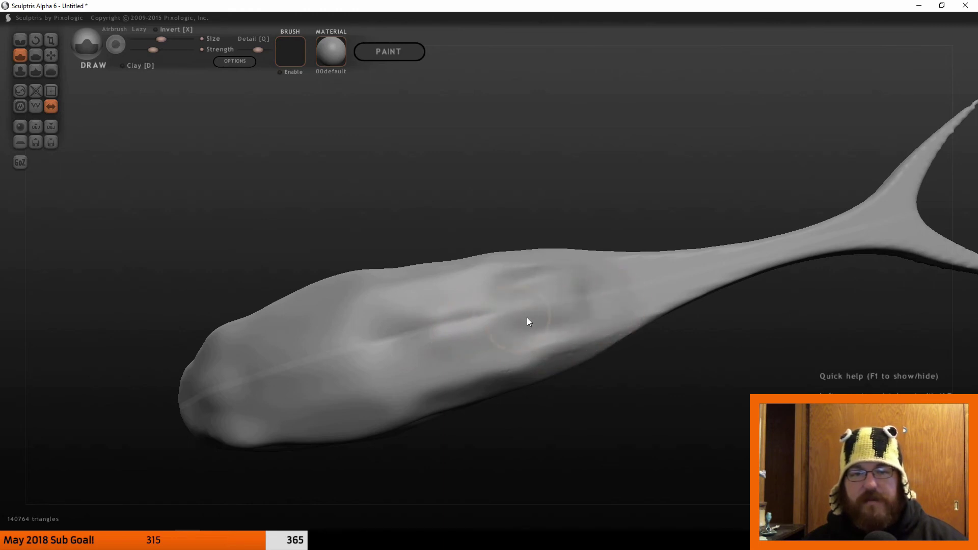
key("ctrl+z")
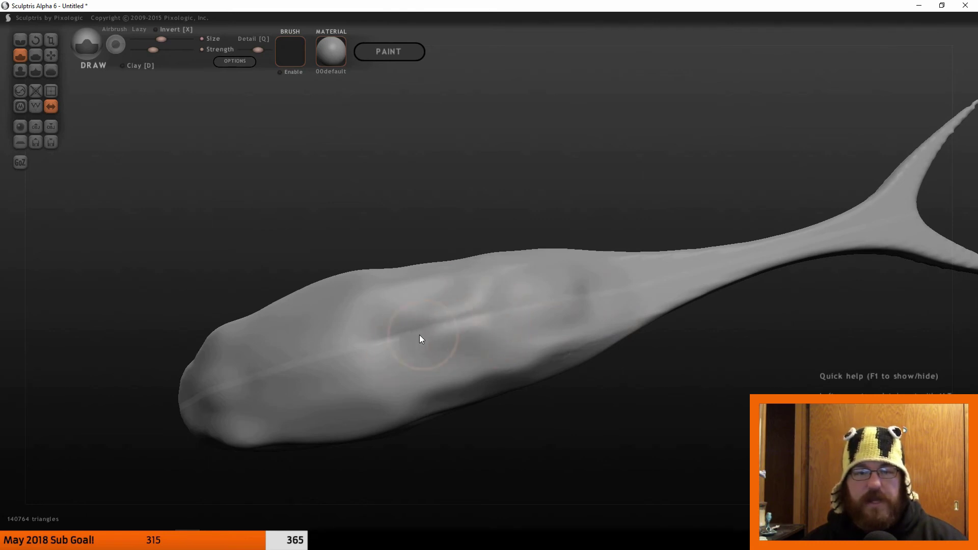
- Draw a new ridge on the head and inspect the body and forked tail
mouse_move(438, 330)
right_mouse_down()
mouse_move(494, 363)
mouse_move(395, 417)
mouse_move(417, 417)
right_mouse_up()
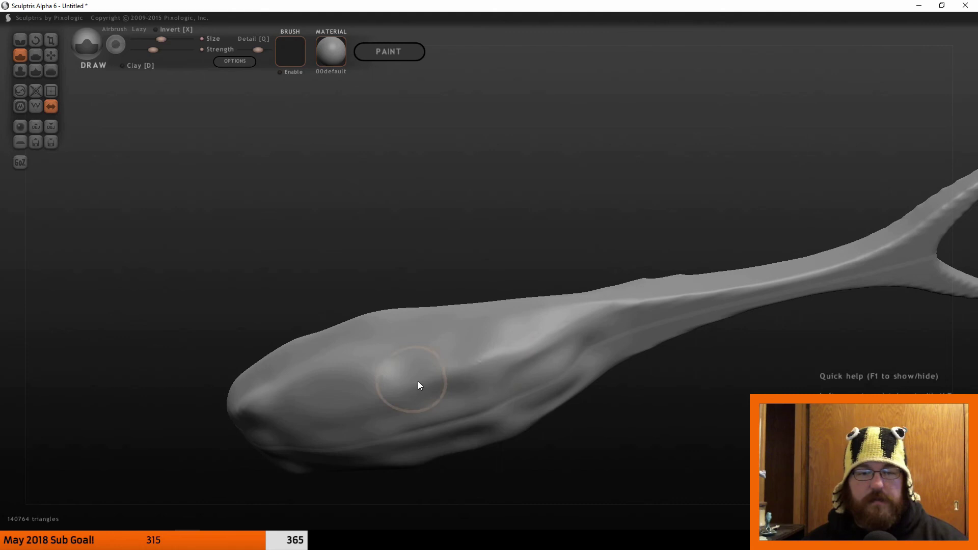
mouse_move(418, 382)
left_mouse_down()
mouse_move(393, 377)
mouse_move(440, 358)
mouse_move(366, 374)
mouse_move(452, 354)
mouse_move(383, 378)
left_mouse_up()
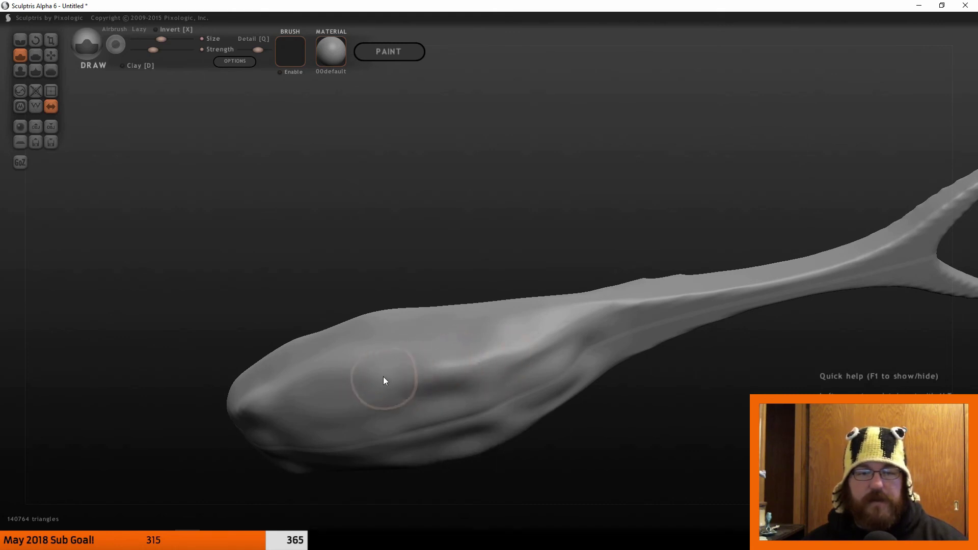
mouse_move(625, 341)
right_mouse_down()
mouse_move(641, 406)
mouse_move(583, 323)
right_mouse_up()
mouse_move(555, 367)
right_mouse_down()
mouse_move(577, 413)
mouse_move(519, 416)
right_mouse_up()
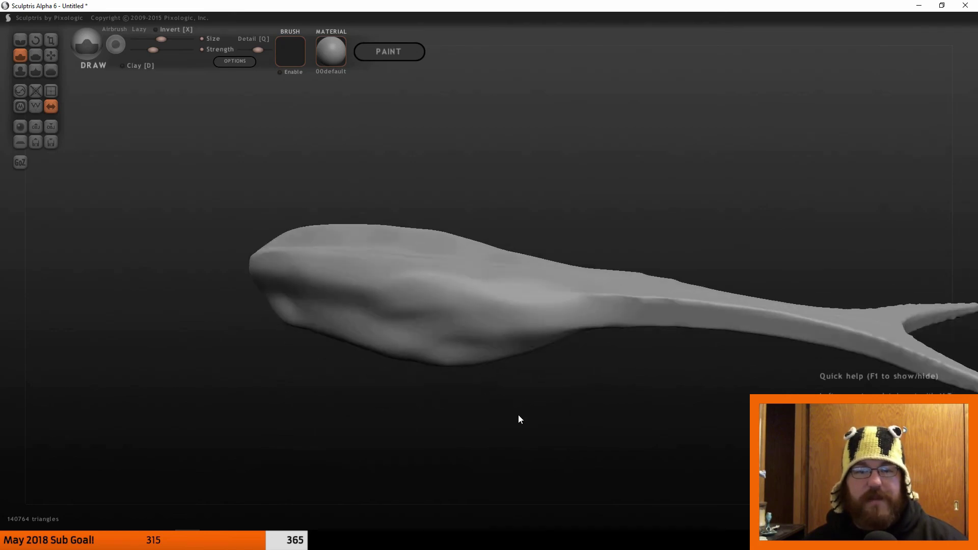
mouse_move(485, 306)
right_mouse_down()
mouse_move(325, 199)
mouse_move(485, 372)
mouse_move(361, 222)
mouse_move(733, 210)
right_mouse_up()
- Press an eye socket into the head with the Crease brush
scroll(206, 262, "up", 5)
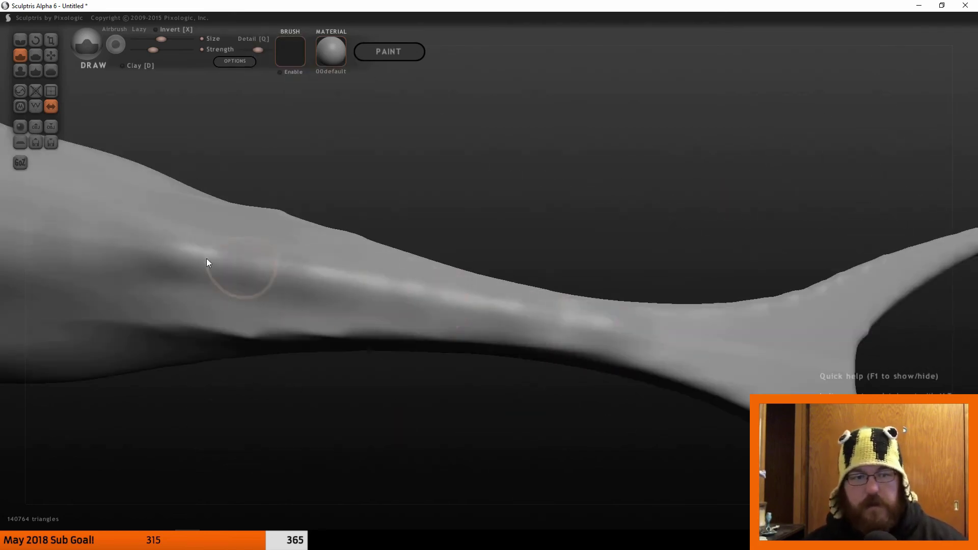
mouse_move(207, 263)
right_mouse_down()
mouse_move(375, 360)
mouse_move(349, 338)
mouse_move(556, 425)
mouse_move(382, 454)
mouse_move(262, 350)
mouse_move(421, 295)
mouse_move(710, 406)
mouse_move(240, 369)
mouse_move(344, 415)
mouse_move(293, 220)
mouse_move(353, 346)
mouse_move(429, 275)
mouse_move(430, 415)
mouse_move(235, 188)
mouse_move(341, 214)
mouse_move(361, 398)
mouse_move(432, 290)
mouse_move(677, 232)
mouse_move(396, 408)
mouse_move(393, 244)
mouse_move(605, 206)
mouse_move(531, 205)
mouse_move(535, 184)
mouse_move(456, 332)
mouse_move(503, 363)
mouse_move(577, 307)
mouse_move(478, 295)
mouse_move(509, 290)
mouse_move(520, 356)
mouse_move(572, 326)
mouse_move(528, 407)
mouse_move(476, 363)
mouse_move(516, 310)
mouse_move(491, 376)
mouse_move(617, 359)
mouse_move(485, 306)
mouse_move(552, 301)
mouse_move(446, 249)
mouse_move(392, 237)
right_mouse_up()
scroll(555, 425, "down", 5)
key("s")
key("f")
key("s")
scroll(429, 276, "up", 5)
scroll(457, 332, "up", 5)
key("c")
left_click(417, 350)
- Puff up the tail fin with the Inflate brush
key("s")
key("i")
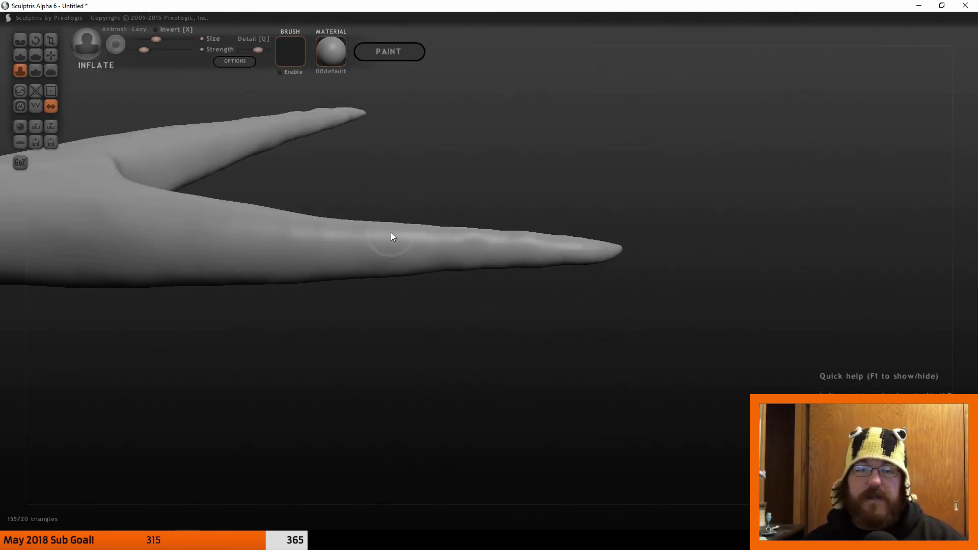
mouse_move(588, 278)
right_mouse_down()
mouse_move(540, 332)
mouse_move(614, 343)
mouse_move(406, 544)
mouse_move(677, 367)
right_mouse_up()
key("s")
- Export the fish as youtube_swimbait_AFTER_SCULPT.obj beside youtube_swimbait.obj
left_click(53, 126)
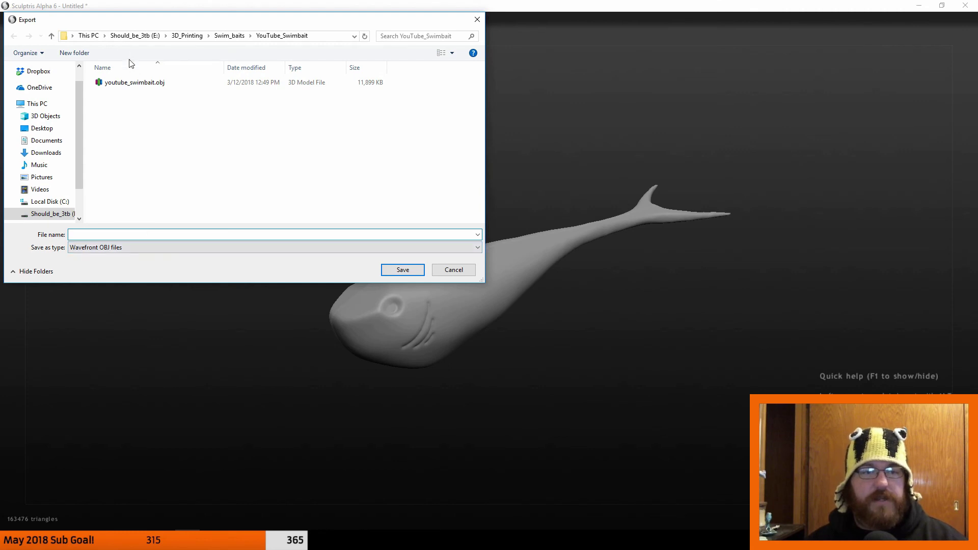
left_click(135, 83)
left_click(118, 234)
left_click(122, 234)
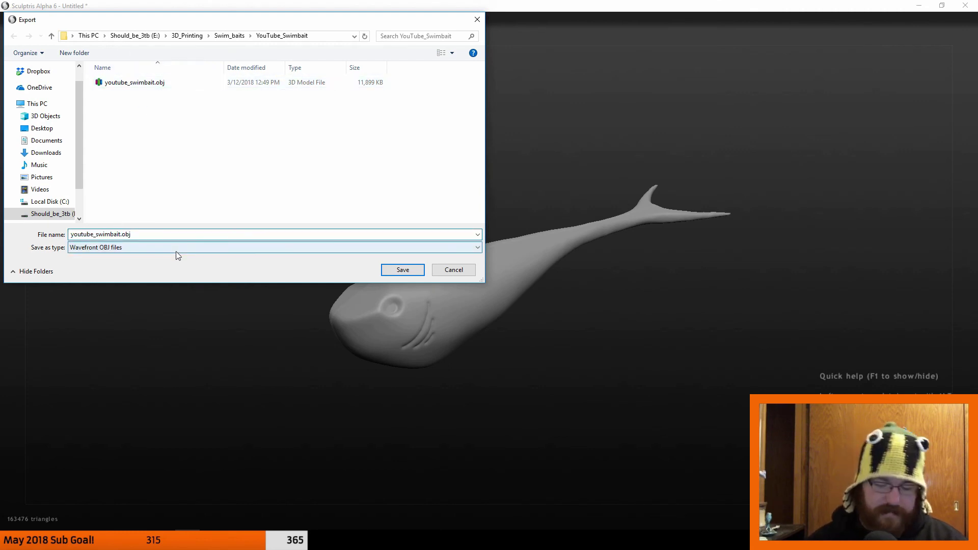
type("_+")
key("BackSpace")
type("FINAL_")
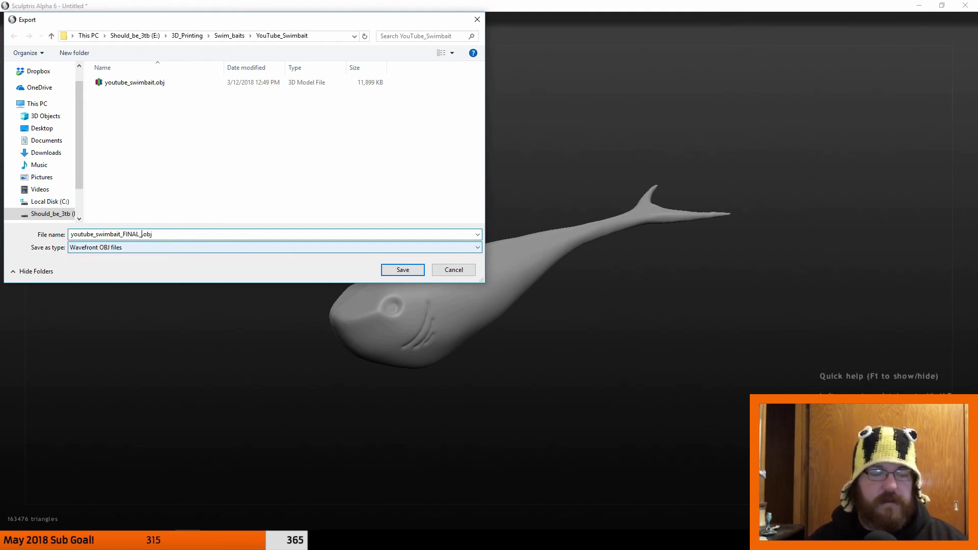
key("BackSpace")
key("BackSpace")
key("BackSpace")
key("BackSpace")
key("BackSpace")
type("AFTER")
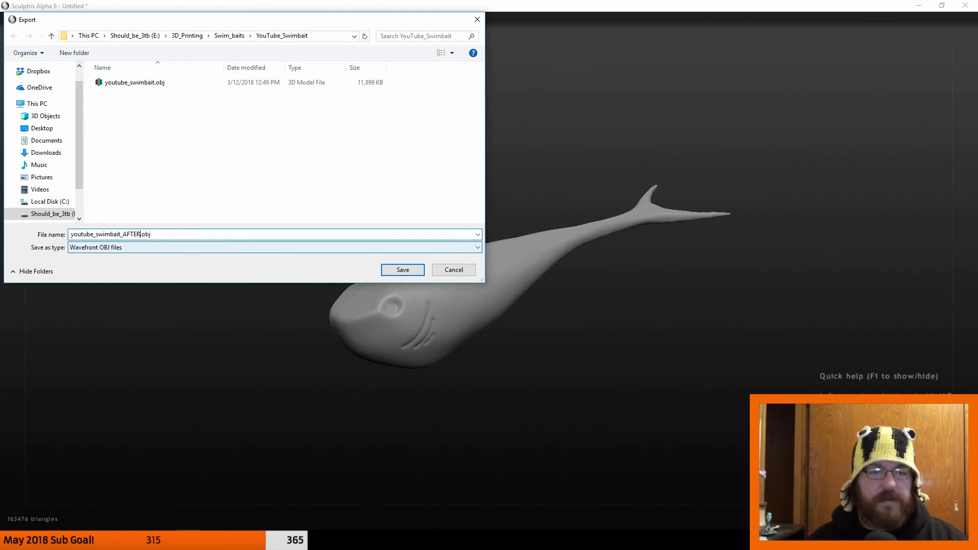
type("_SCULPT")
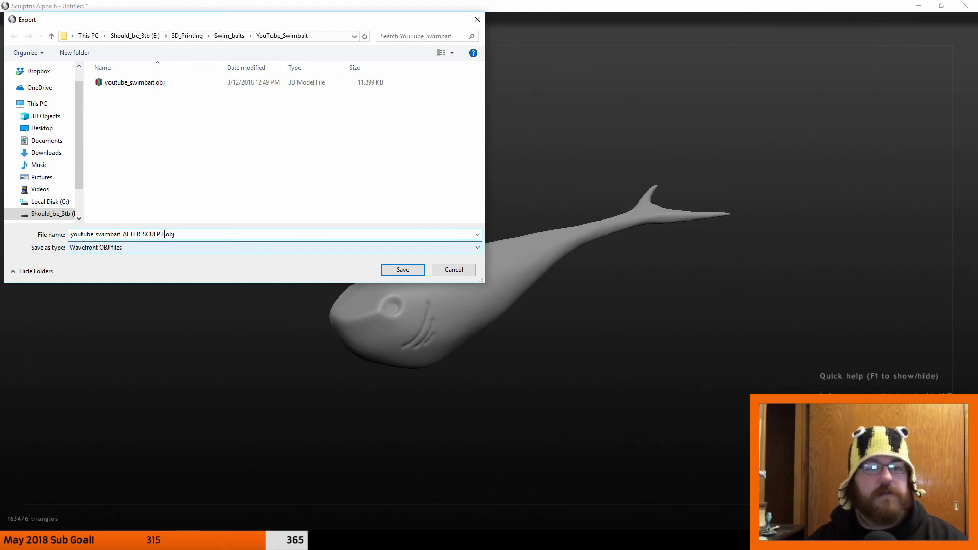
key("Return")
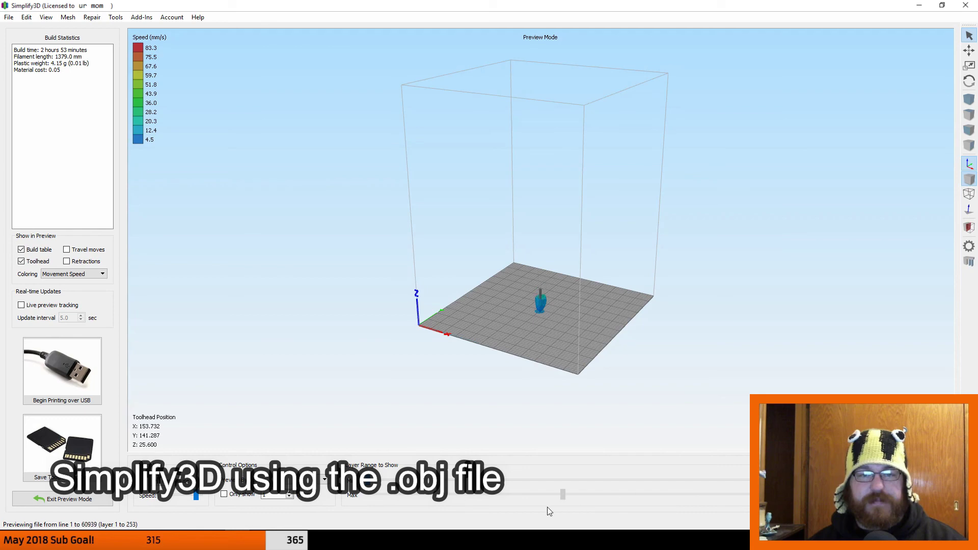
- Drag the Layer Range Max slider to the end to preview all 1002 layers
left_click_drag(549, 512, 705, 450)
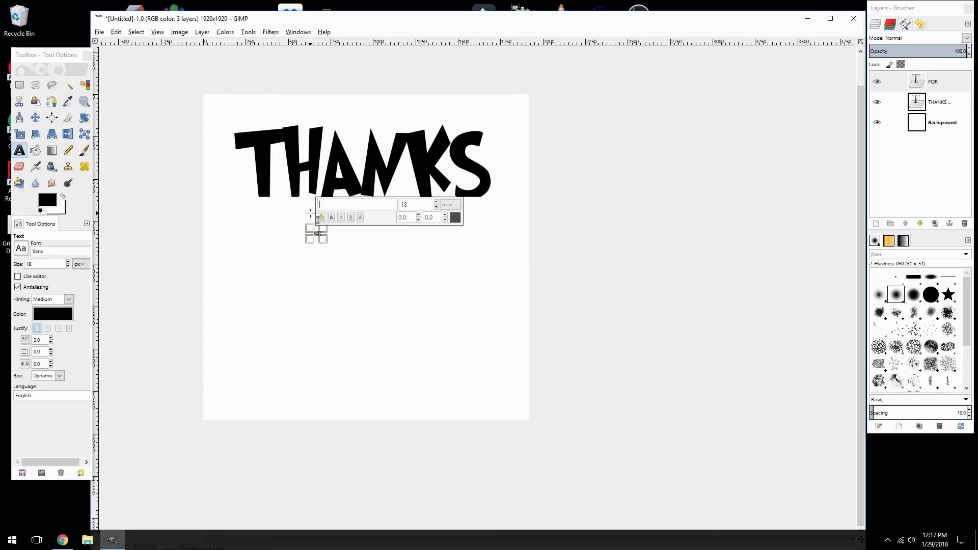
- Give FOR a heavy font, move it right, add WATCHING, and outline the words
type("g")
left_click(392, 433)
left_click_drag(316, 229, 461, 311)
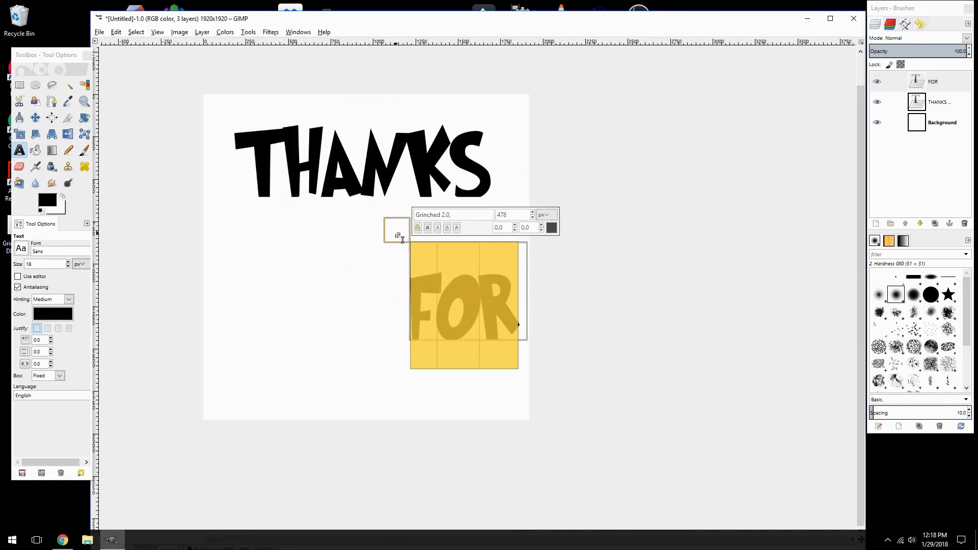
left_click(295, 263)
type("WATCHING")
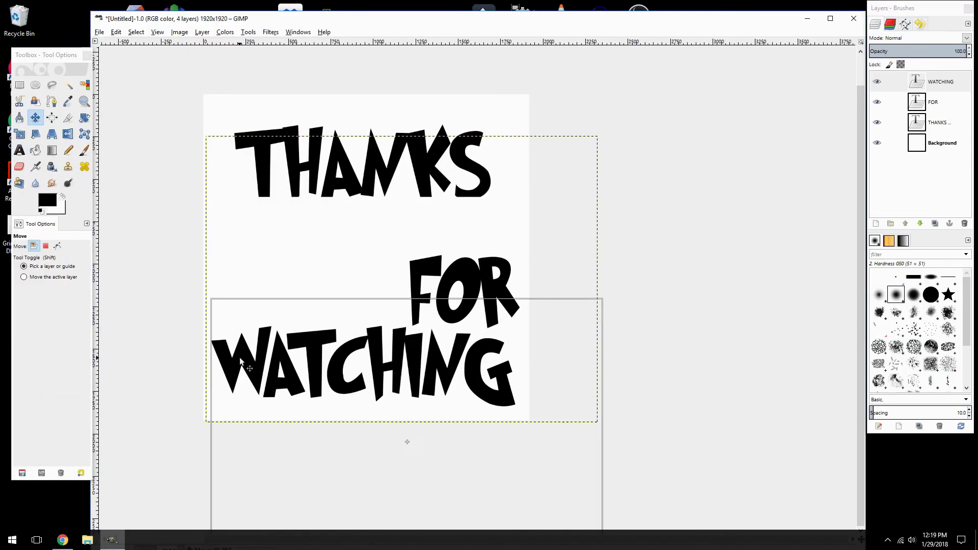
mouse_move(153, 360)
left_mouse_down()
mouse_move(284, 340)
mouse_move(565, 94)
mouse_move(657, 472)
mouse_move(144, 399)
left_mouse_up()
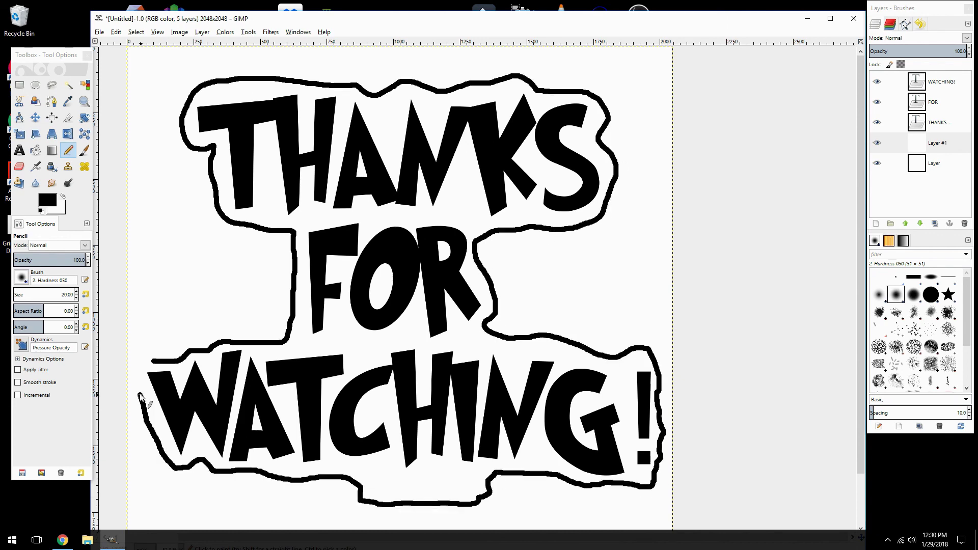